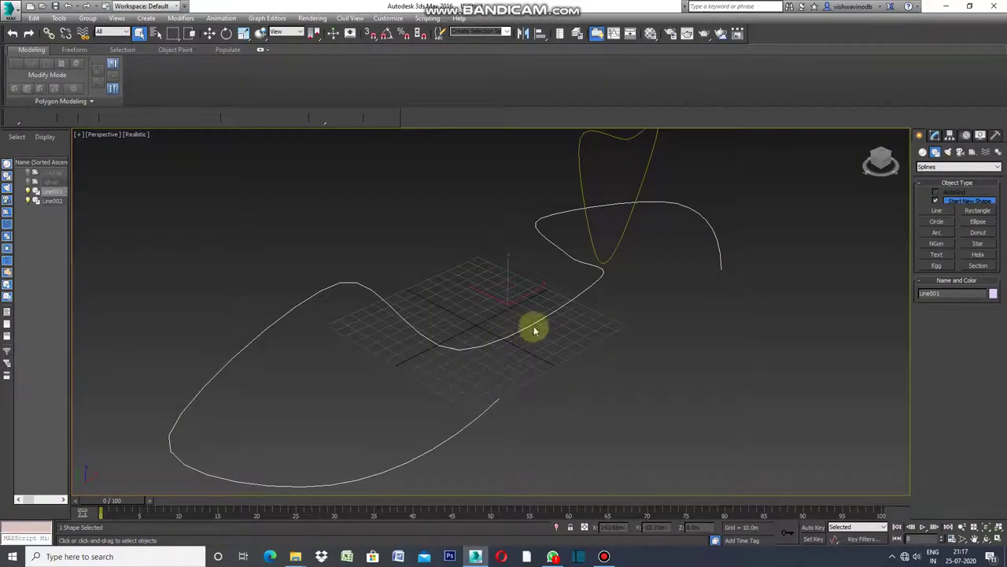
Add a Sweep modifier to the Line001 curve
left_click(936, 137)
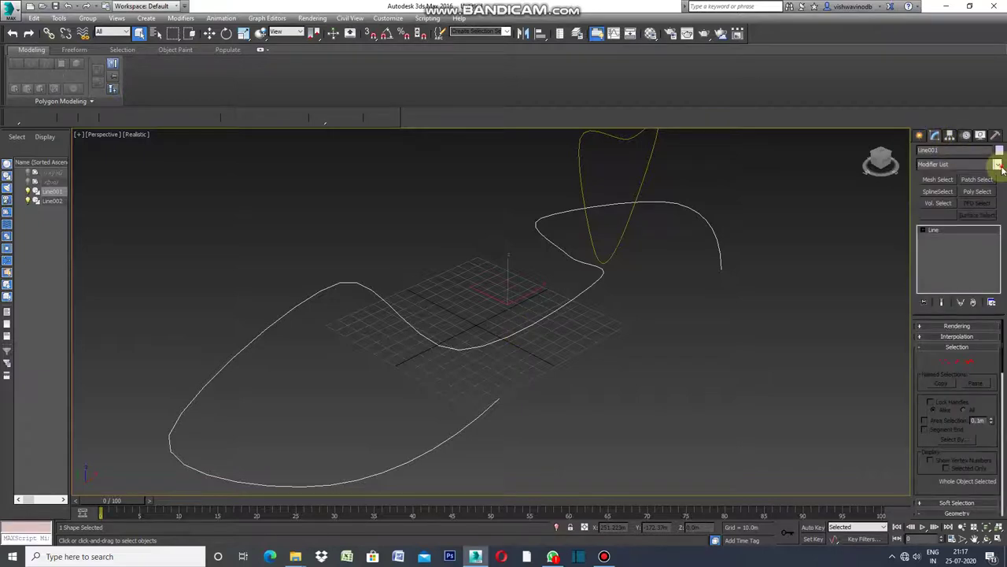
left_click(997, 165)
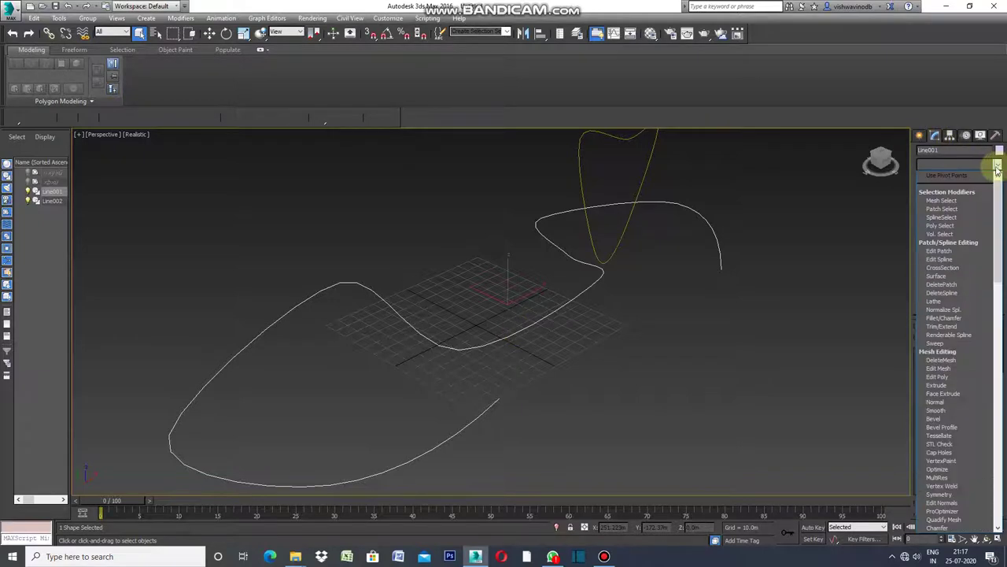
left_click(938, 343)
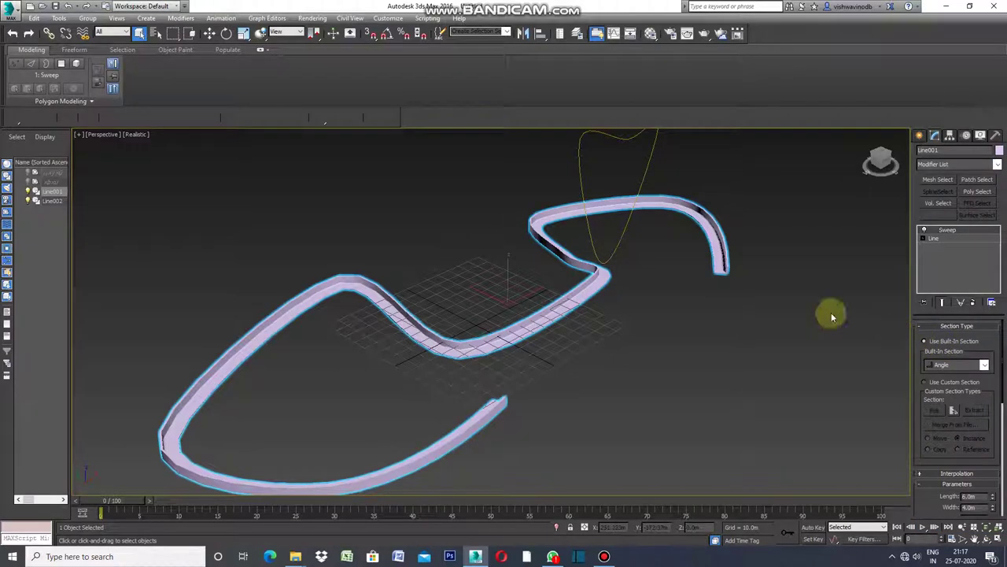
left_click(926, 382)
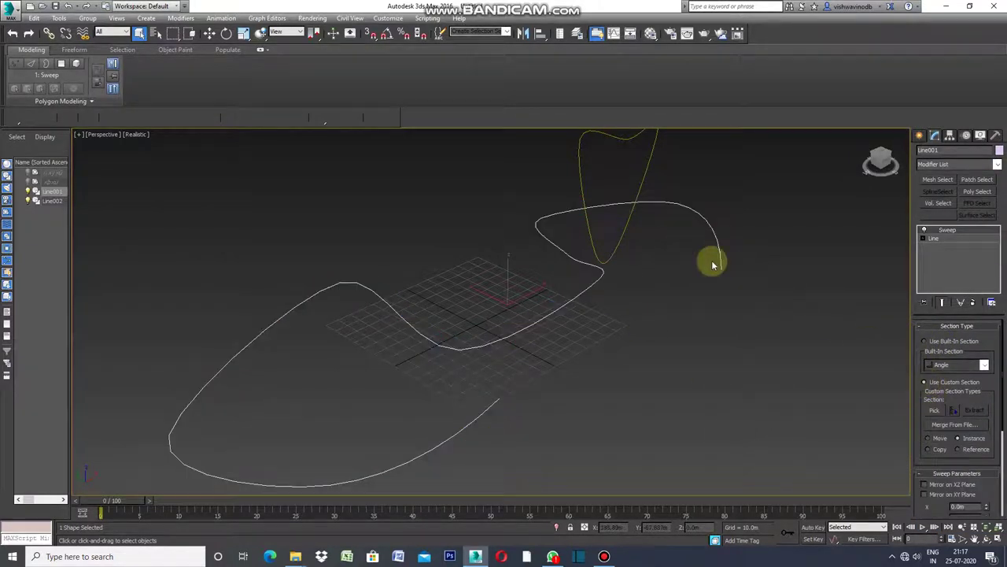
left_click(958, 163)
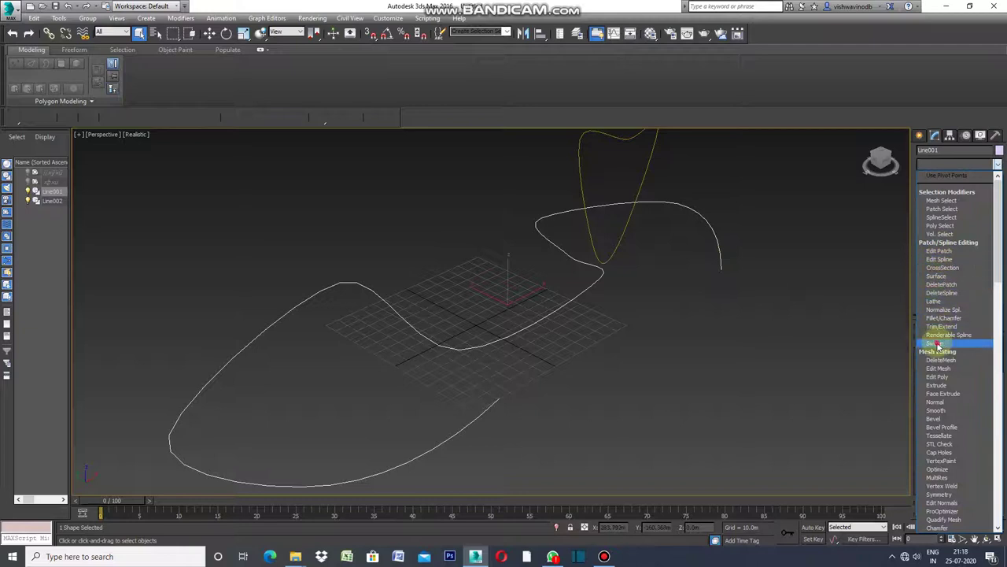
left_click(937, 344)
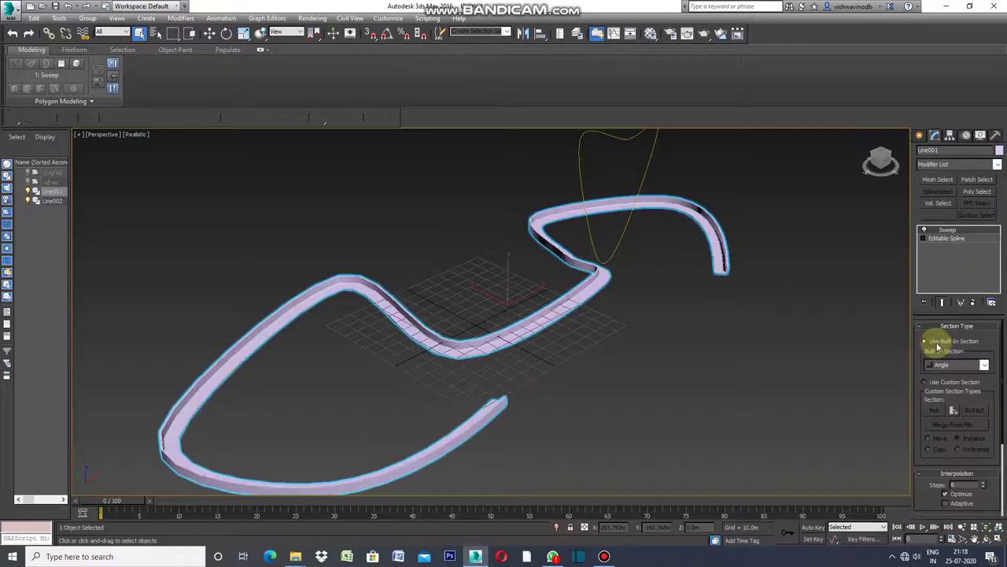
Sweep with Line002 as the custom section and restore the four-viewport layout
left_click(926, 383)
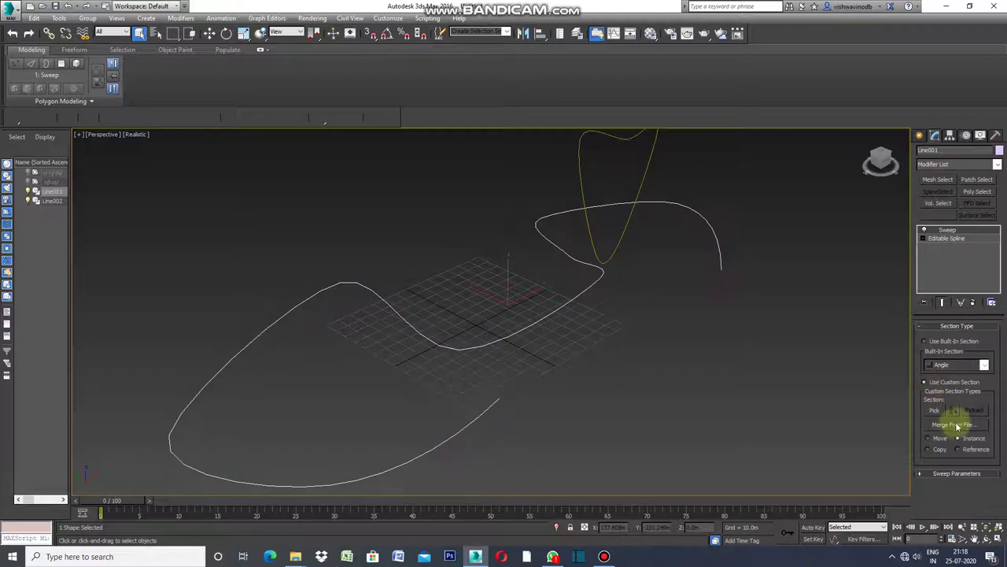
left_click(935, 410)
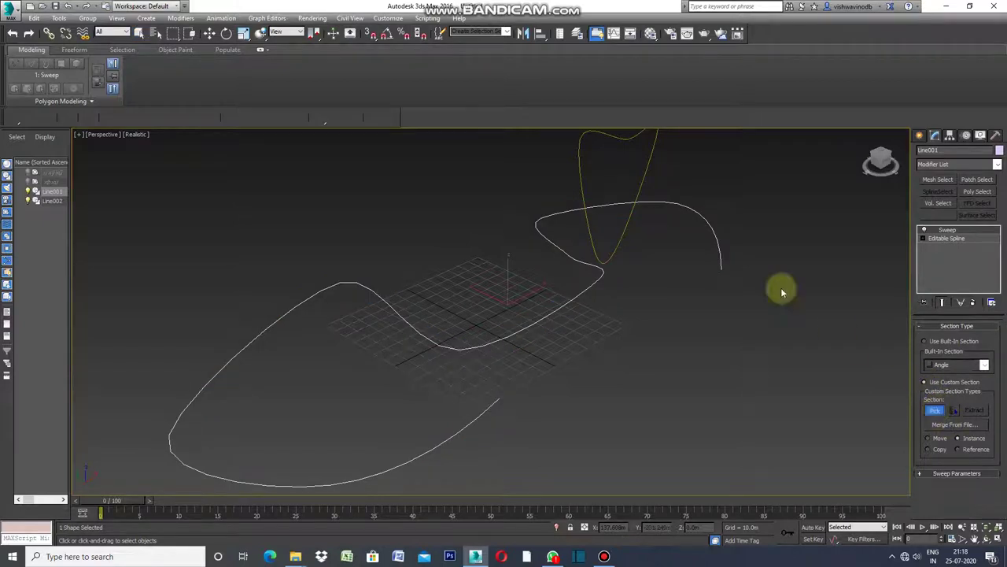
left_click(642, 178)
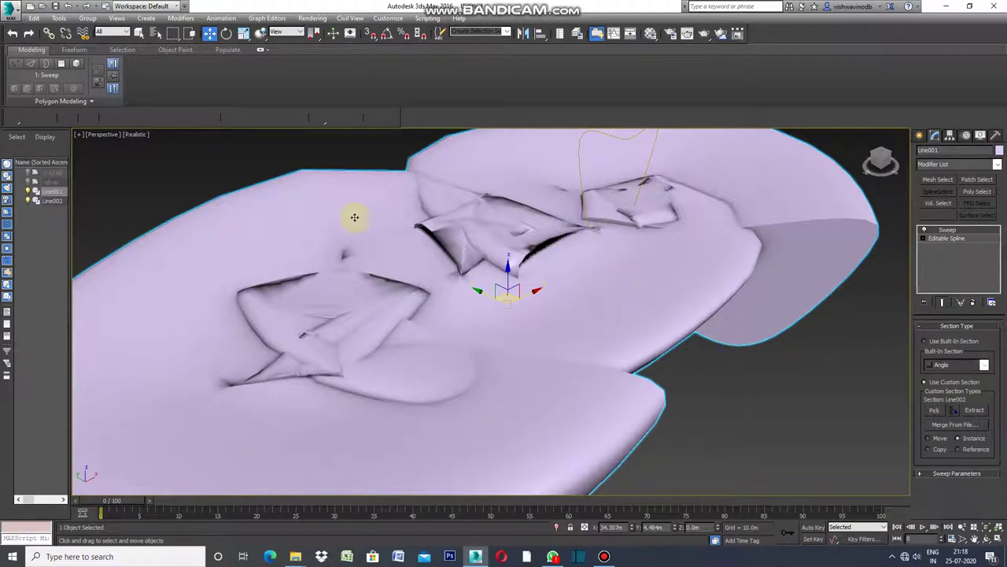
left_click(79, 134)
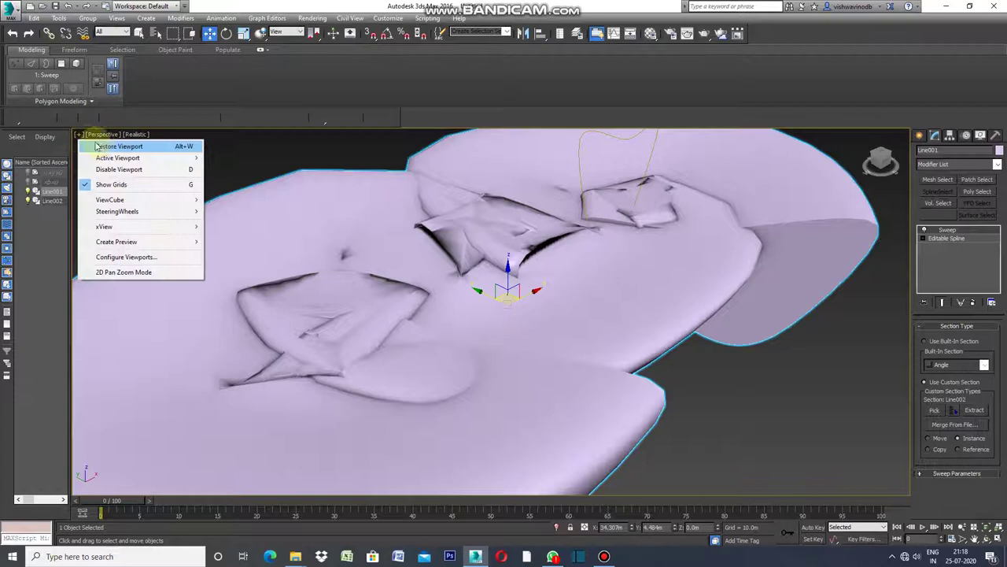
left_click(99, 147)
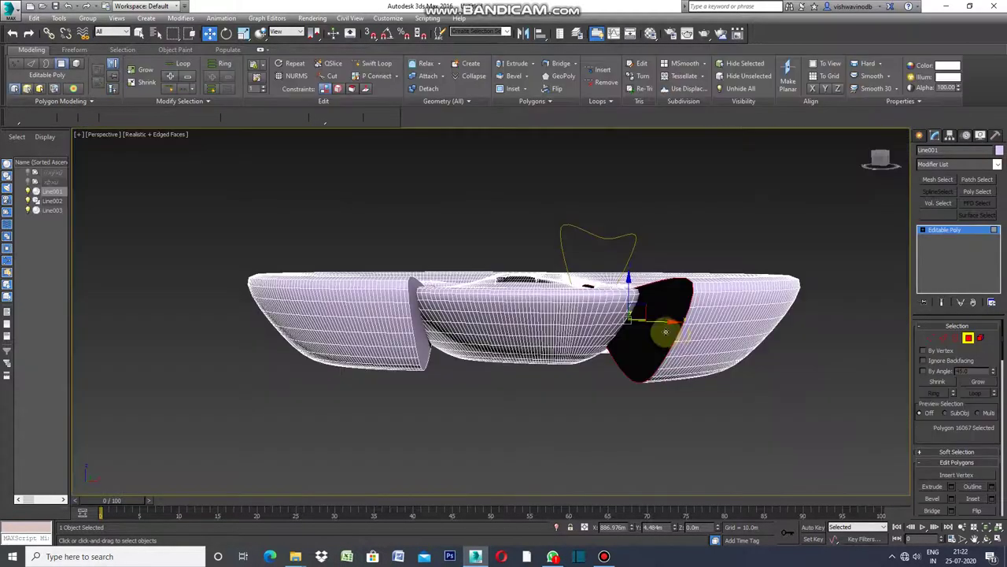
Convert the swept surface to an Editable Poly
left_click(739, 364)
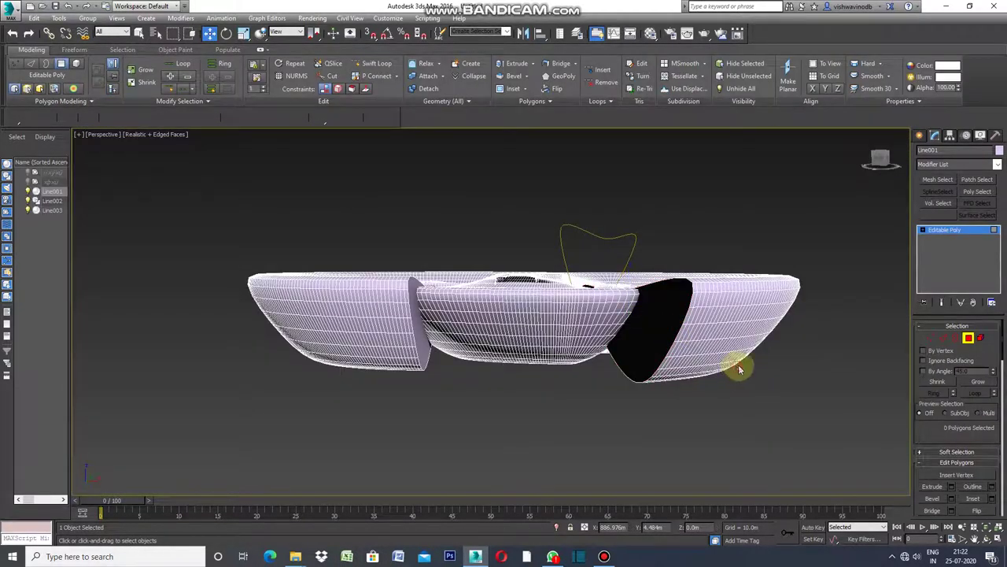
left_click(919, 136)
left_click(752, 292)
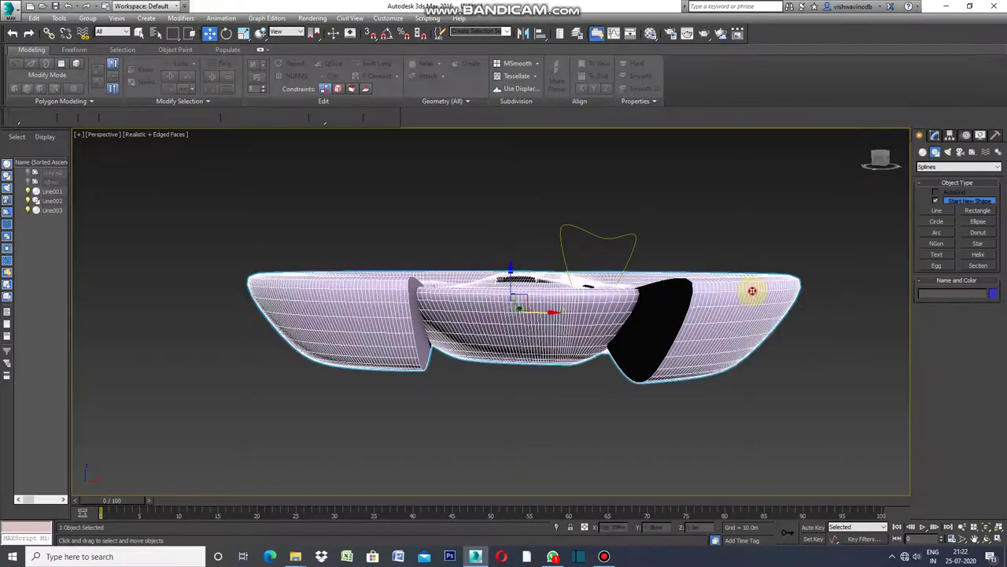
right_click(752, 291)
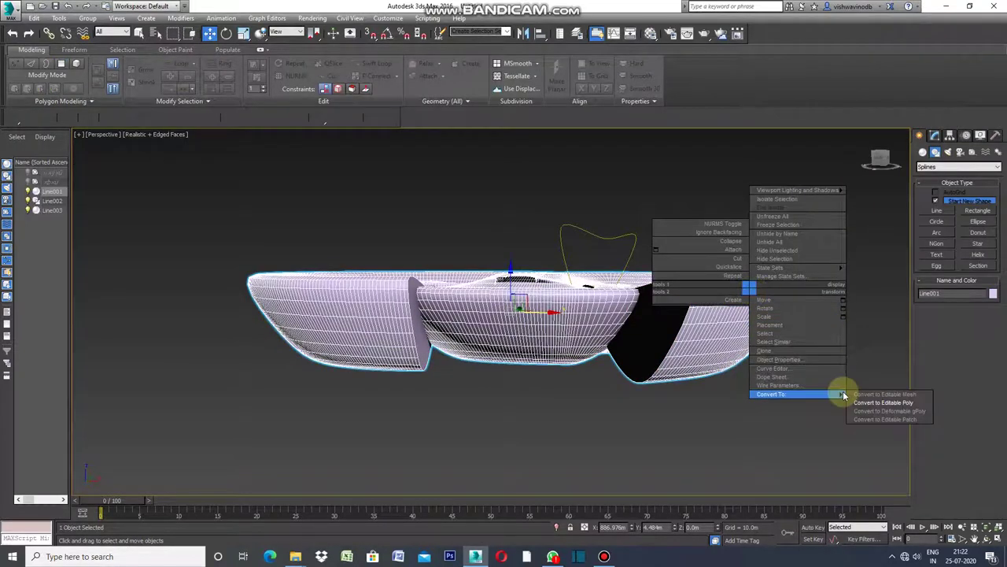
left_click(872, 402)
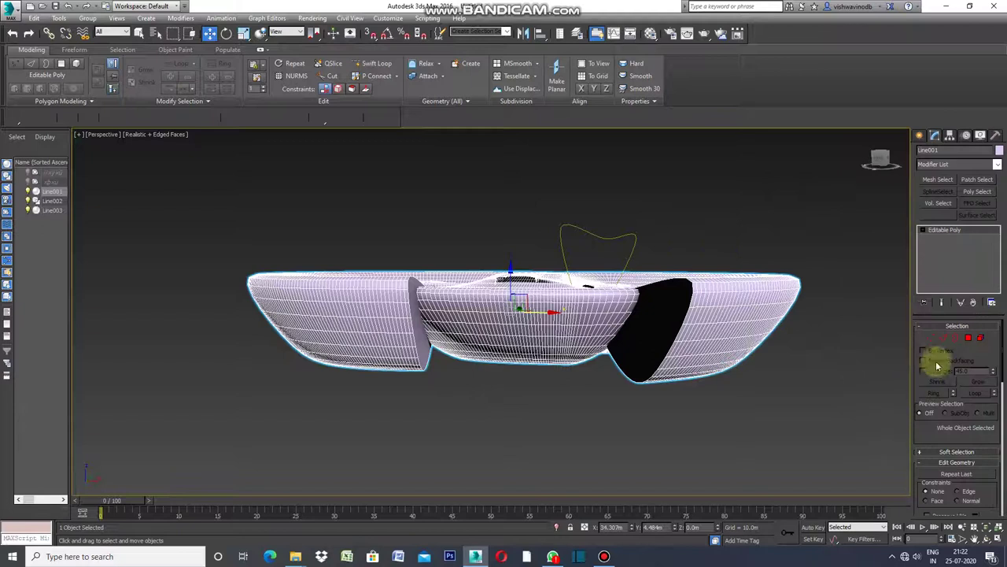
Delete the left and right end-cap polygons, then switch to edge mode
left_click(944, 337)
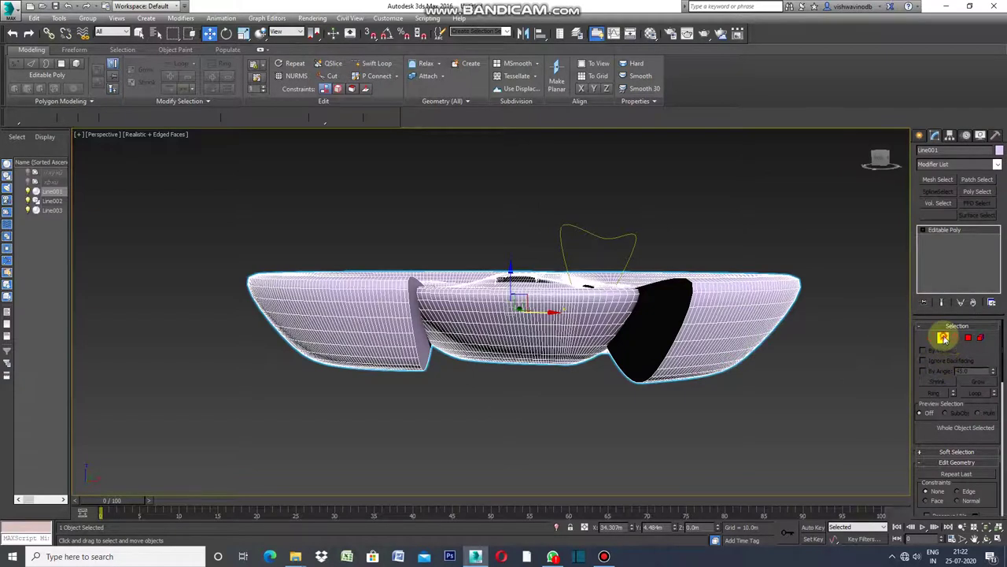
left_click(943, 338)
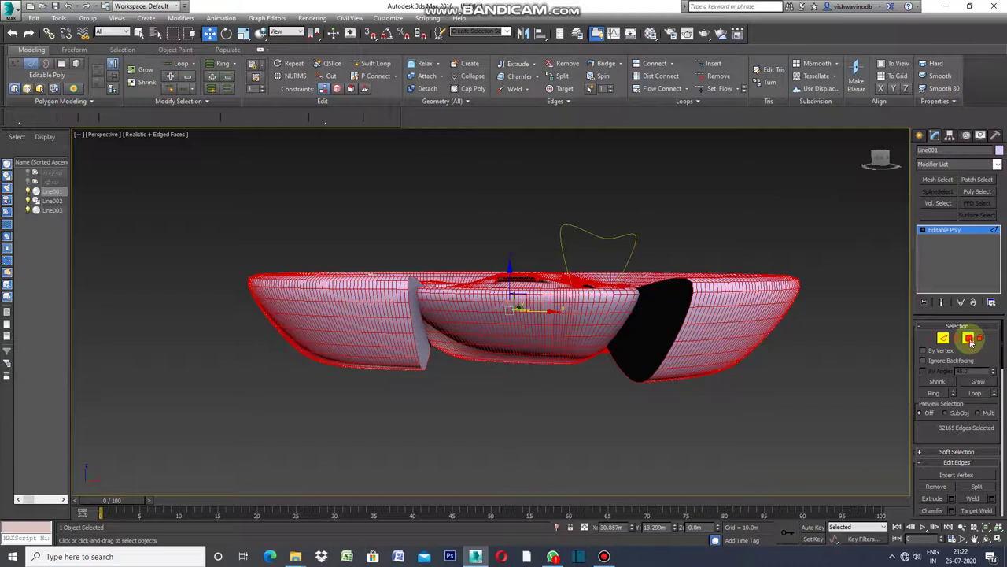
left_click(968, 338)
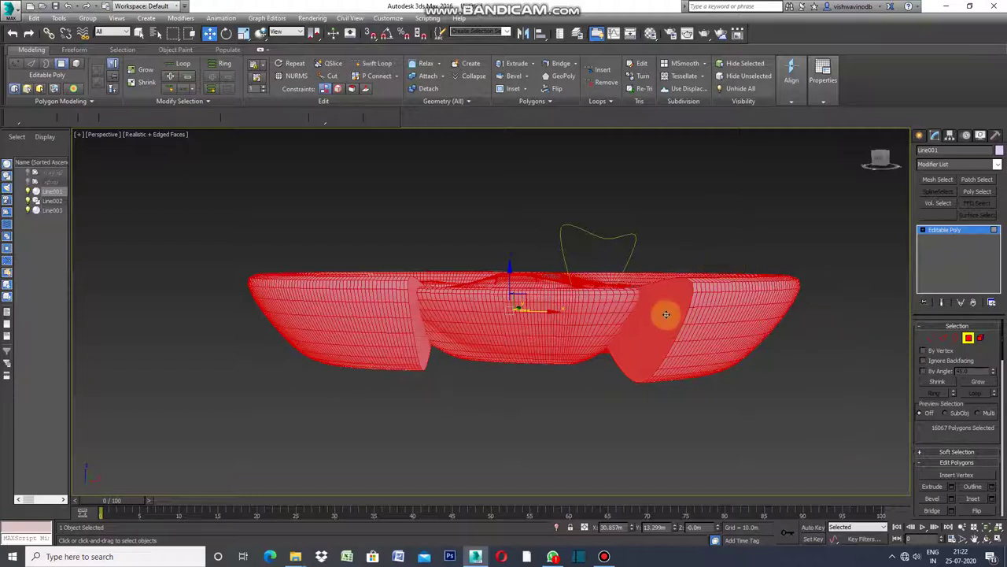
left_click(139, 35)
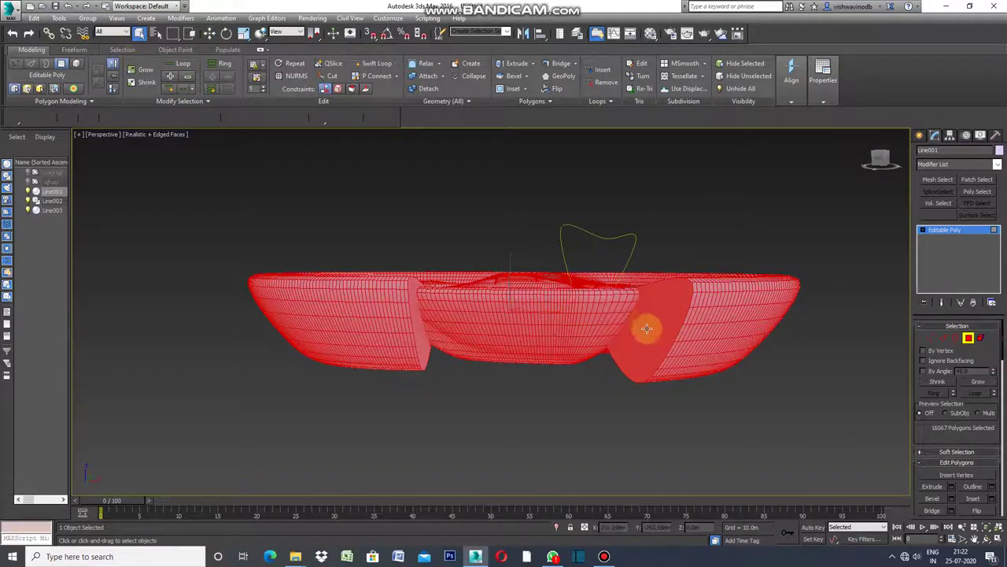
left_click(645, 321)
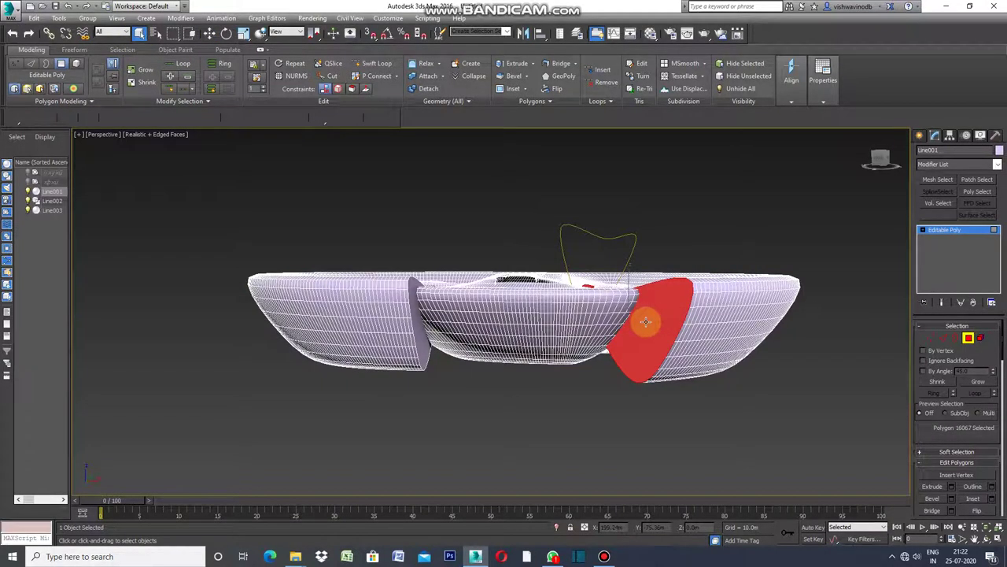
left_click(423, 347, "ctrl")
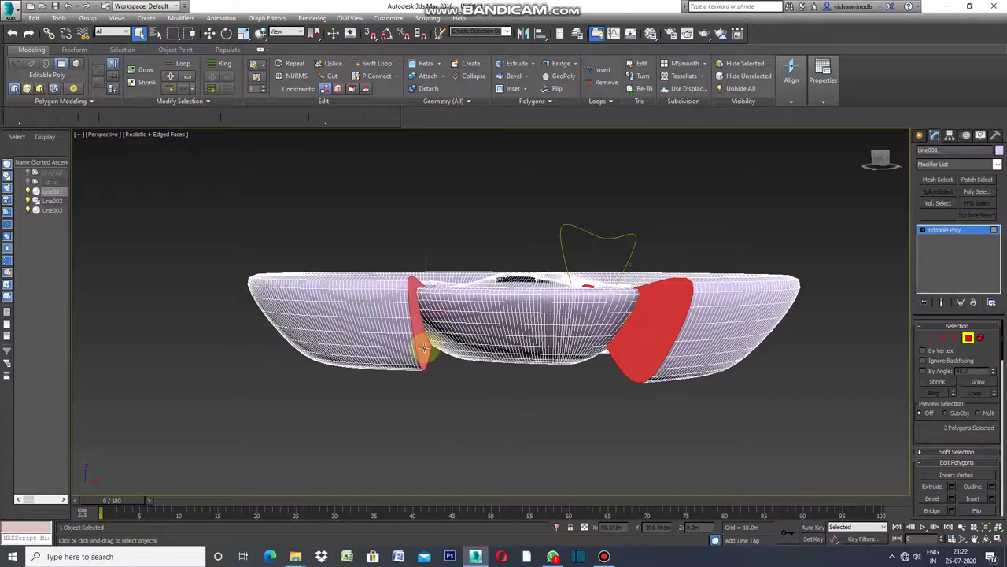
left_click(692, 410)
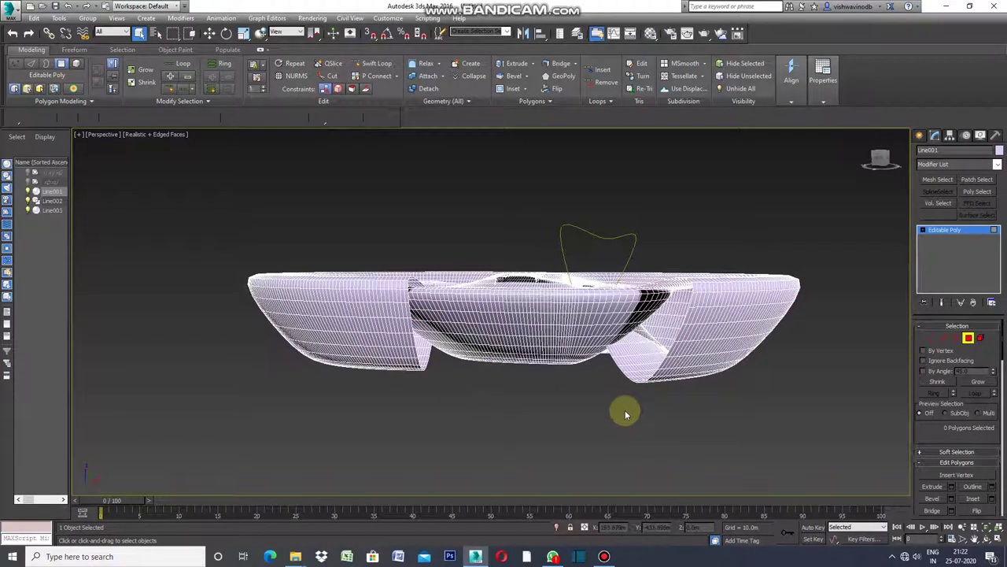
key("2")
scroll(719, 397, "up", 3)
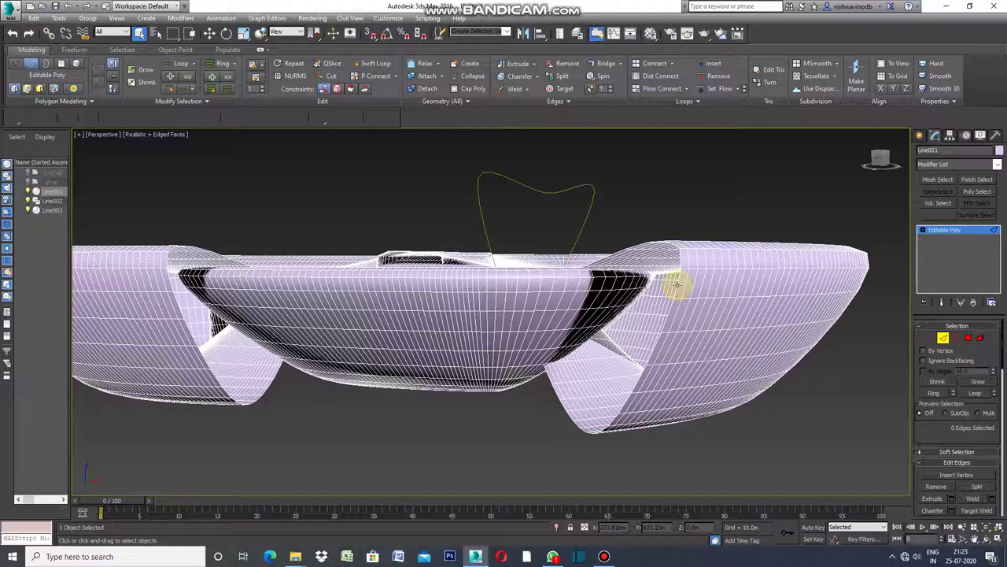
Pick one edge, use Dot Loop and Ring for alternating edge bands, and convert them to polygons
left_click(677, 286)
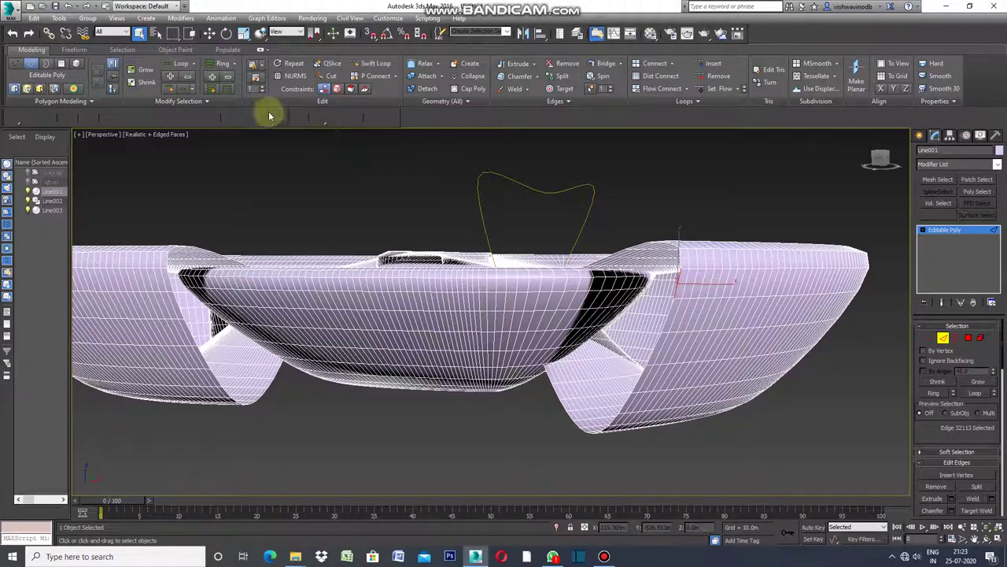
left_click(195, 91)
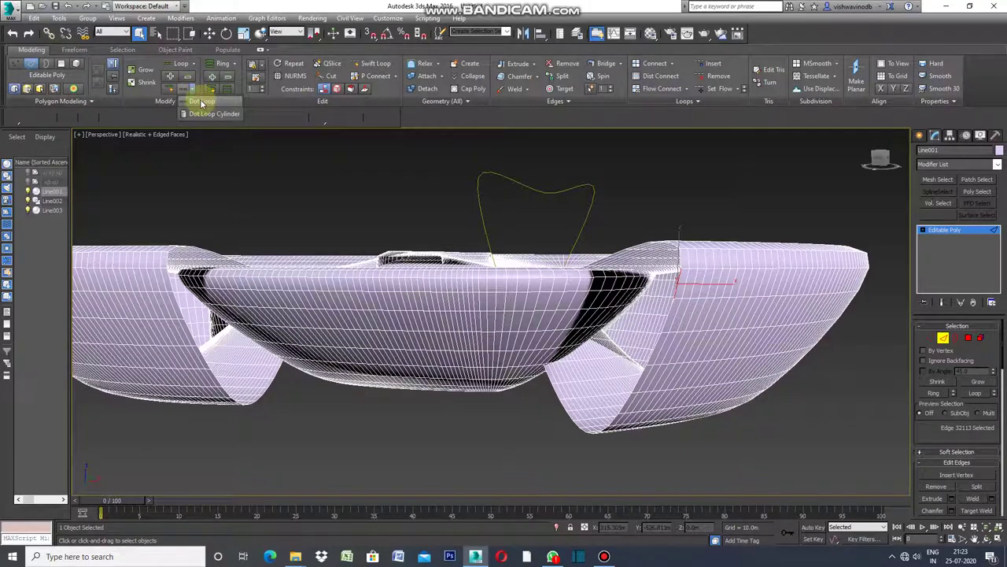
left_click(199, 100)
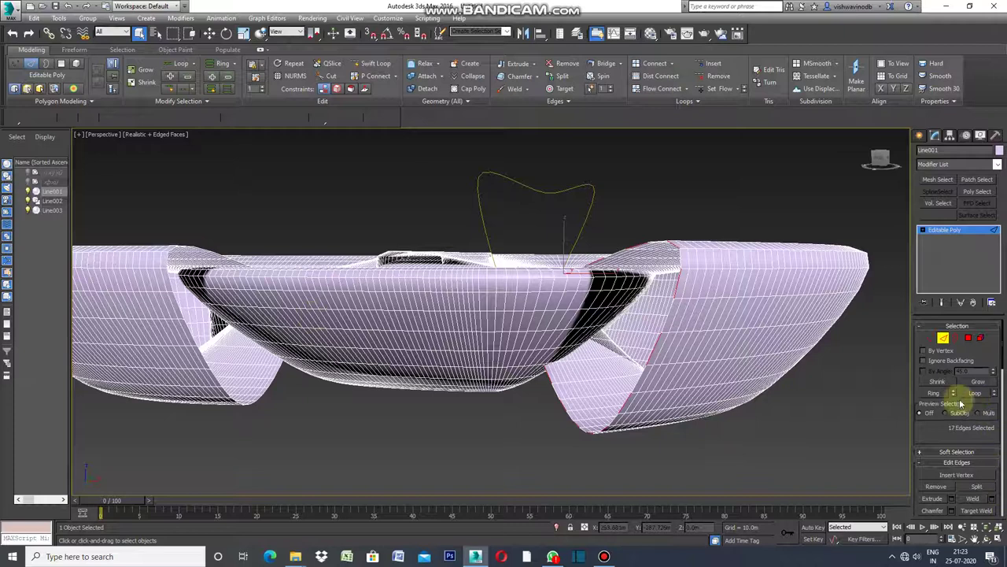
left_click(938, 401)
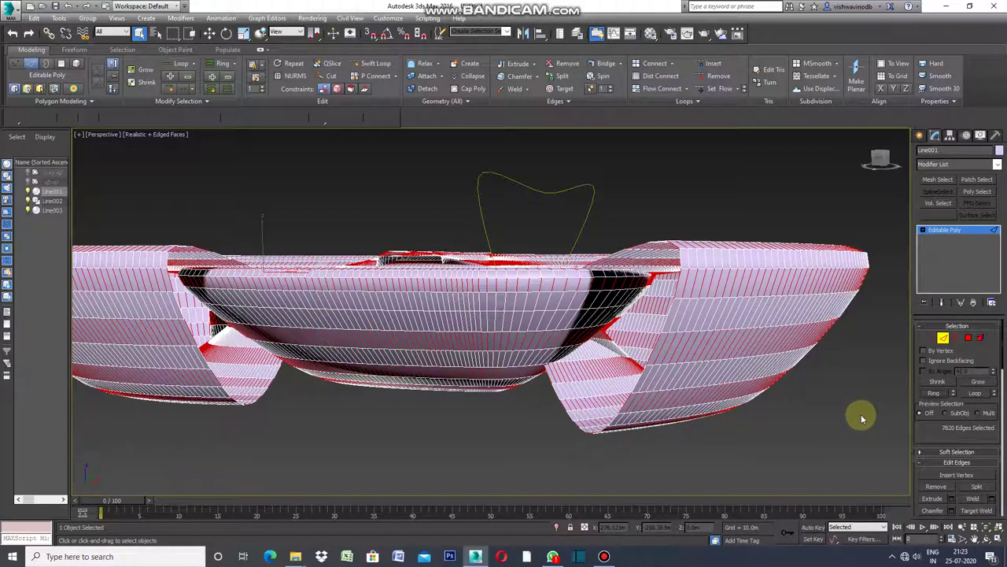
left_click(969, 340)
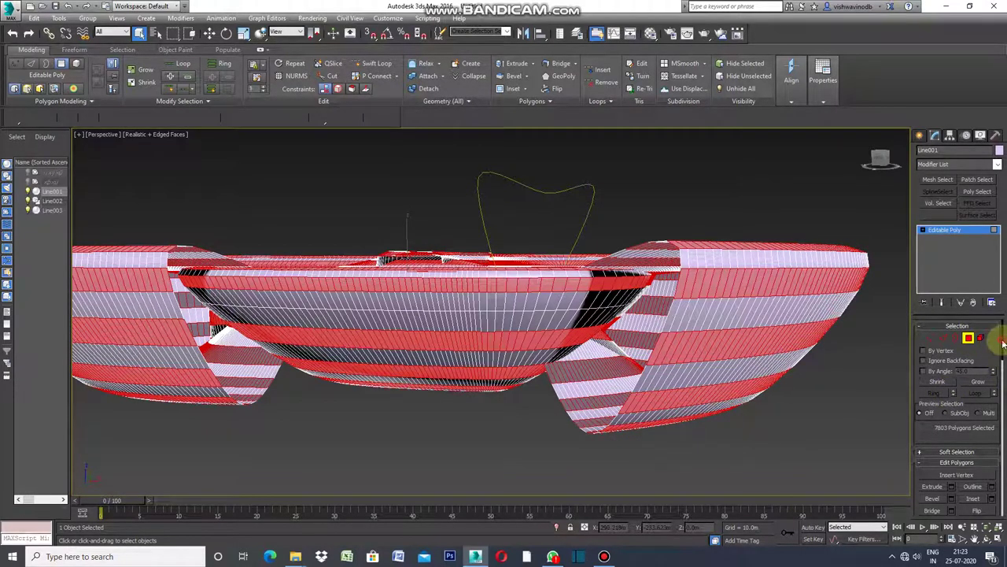
Detach the selected polygon bands as a new object, Object001
scroll(1000, 362, "down", 5)
scroll(996, 393, "down", 5)
scroll(991, 417, "down", 3)
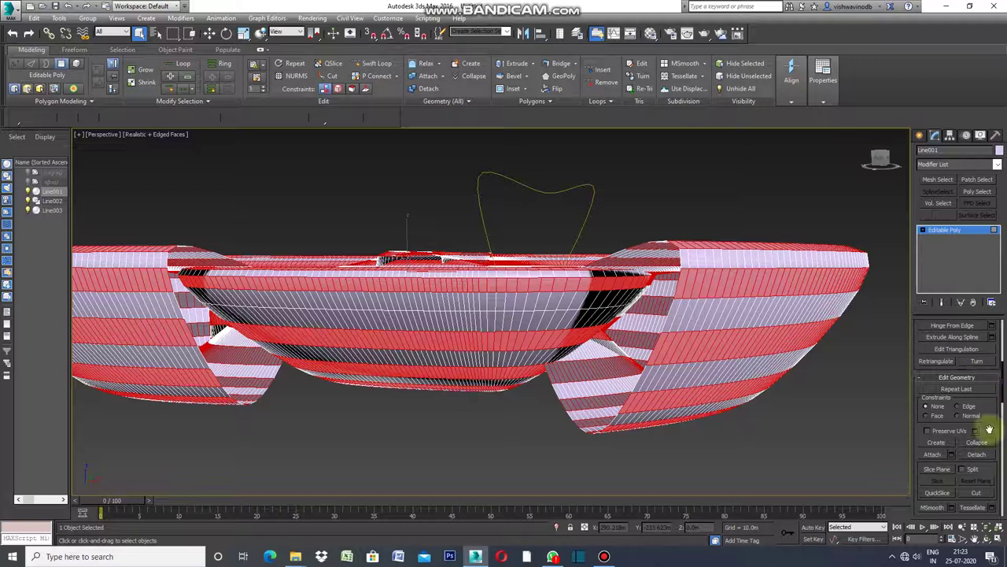
left_click(976, 454)
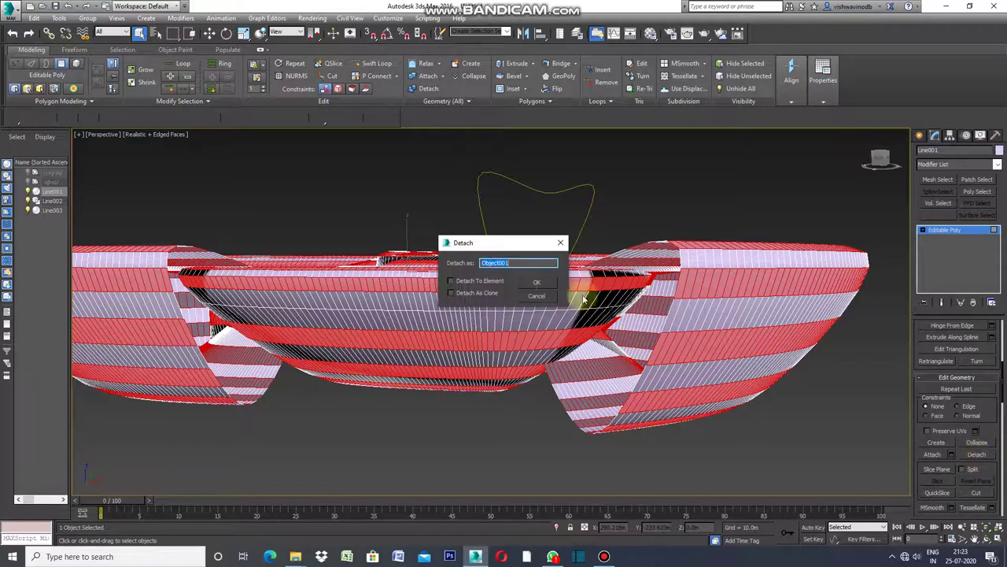
left_click(536, 285)
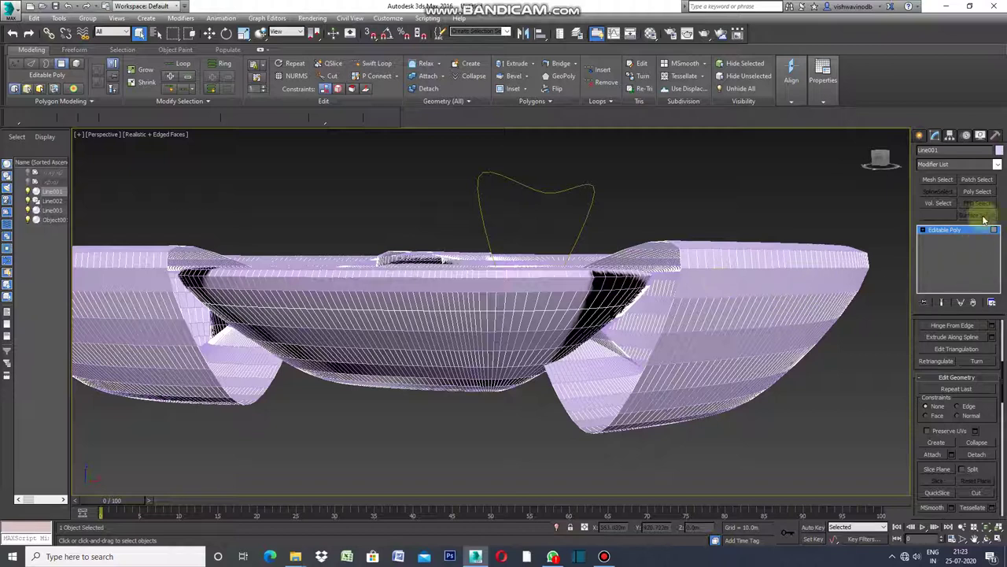
Set Line001's object colour to white
left_click(997, 152)
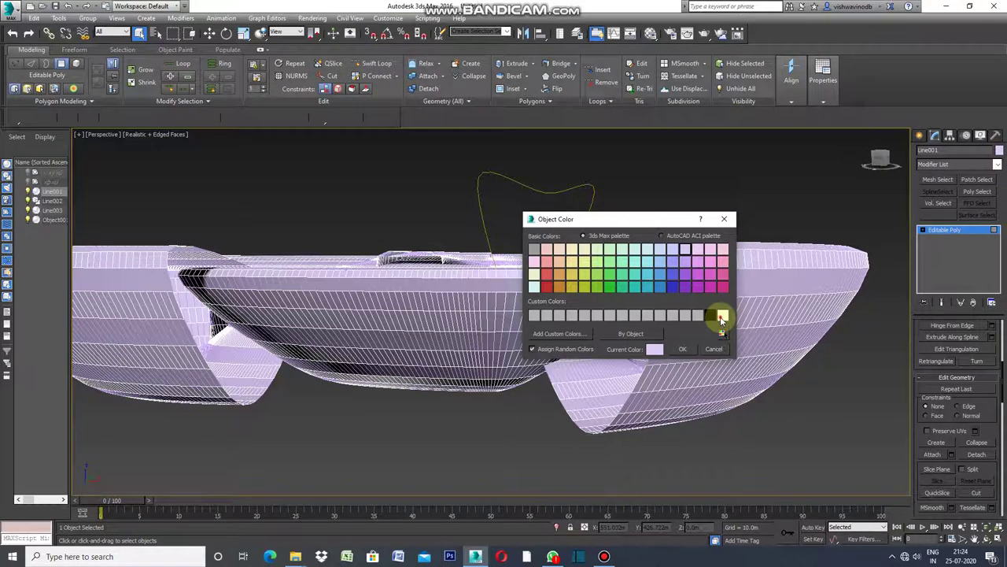
left_click(722, 316)
left_click(683, 348)
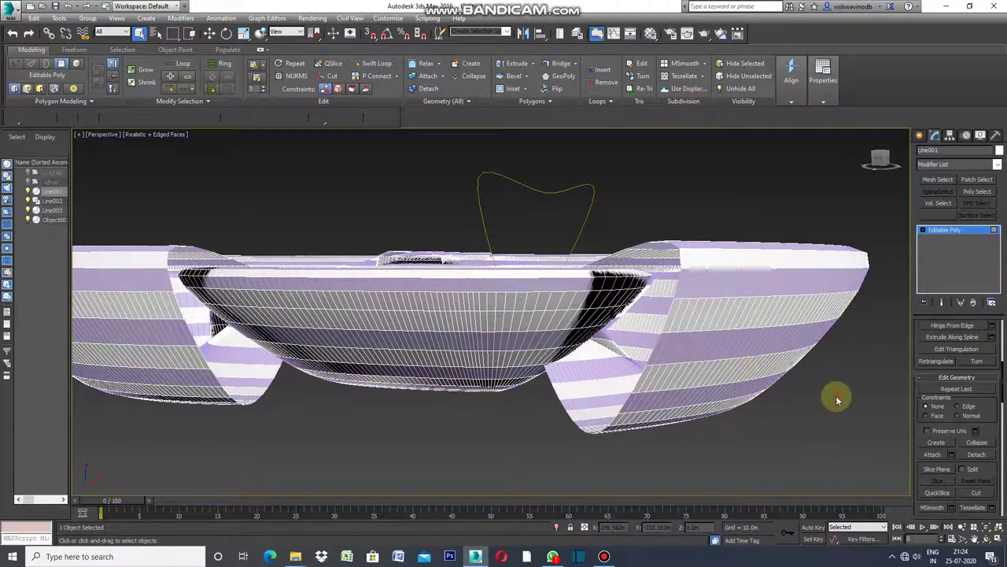
key("2")
scroll(664, 320, "up", 1)
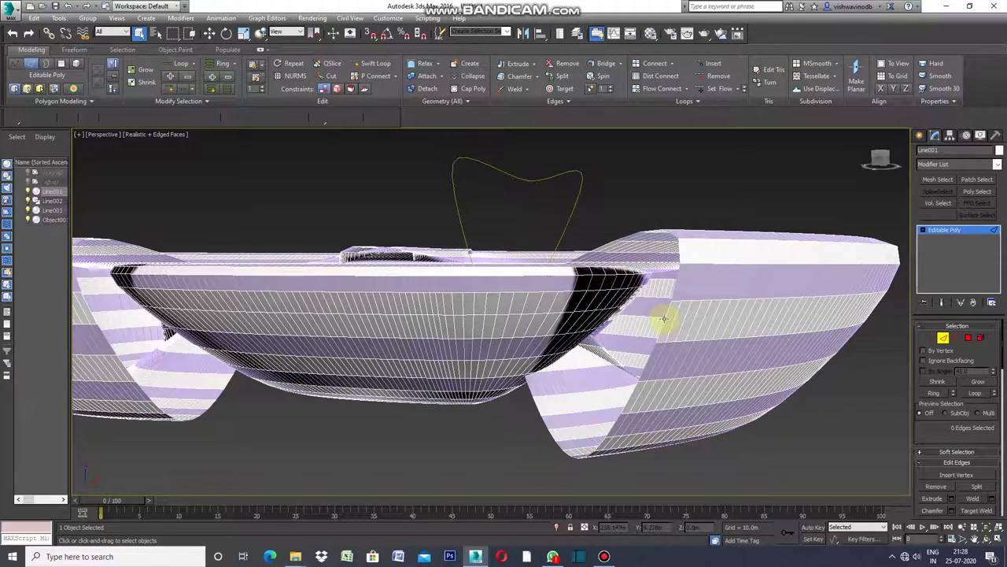
Select 11 edges running down the right hull's side boundary
left_click(663, 318)
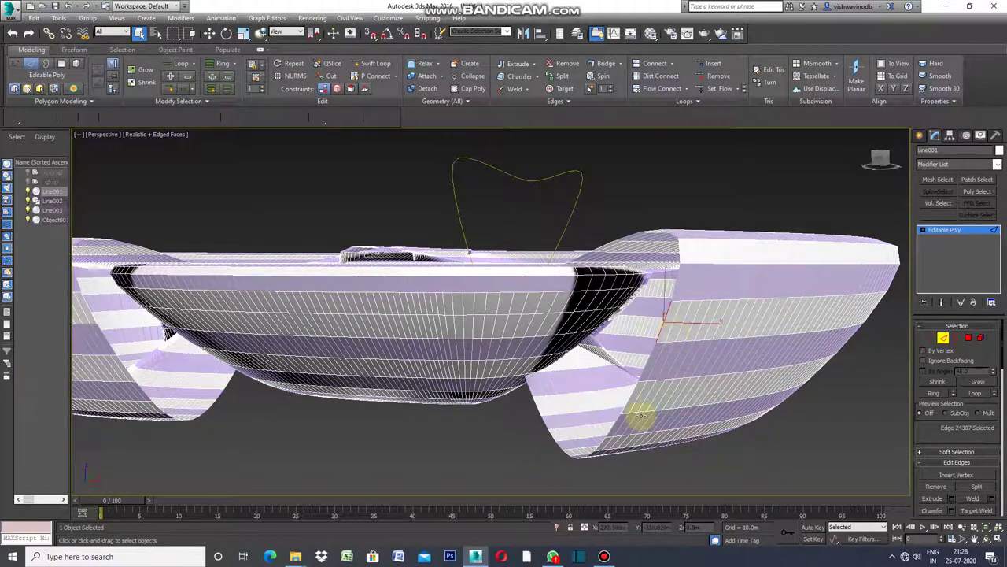
left_click(630, 395, "ctrl")
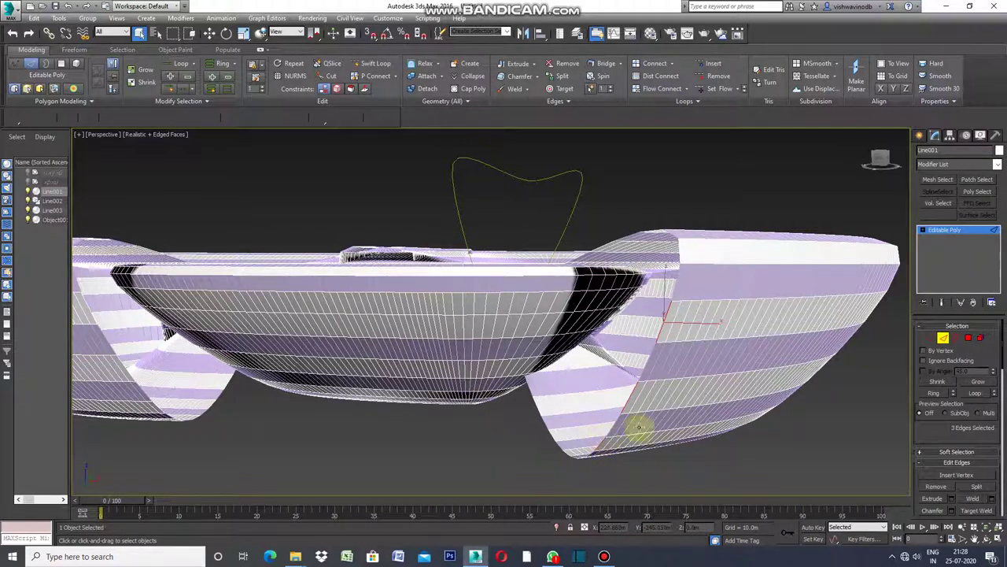
left_click(678, 251, "ctrl")
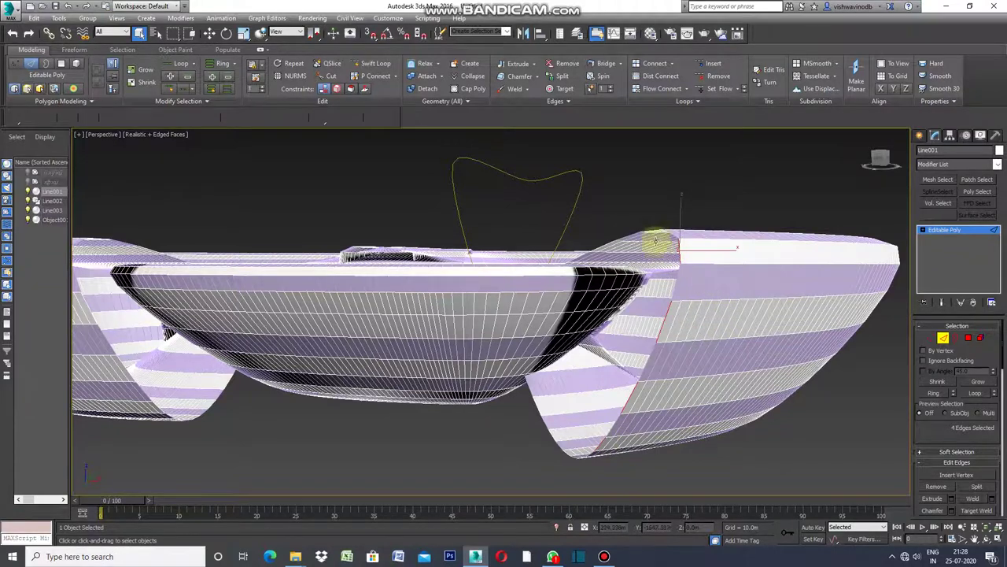
key("z")
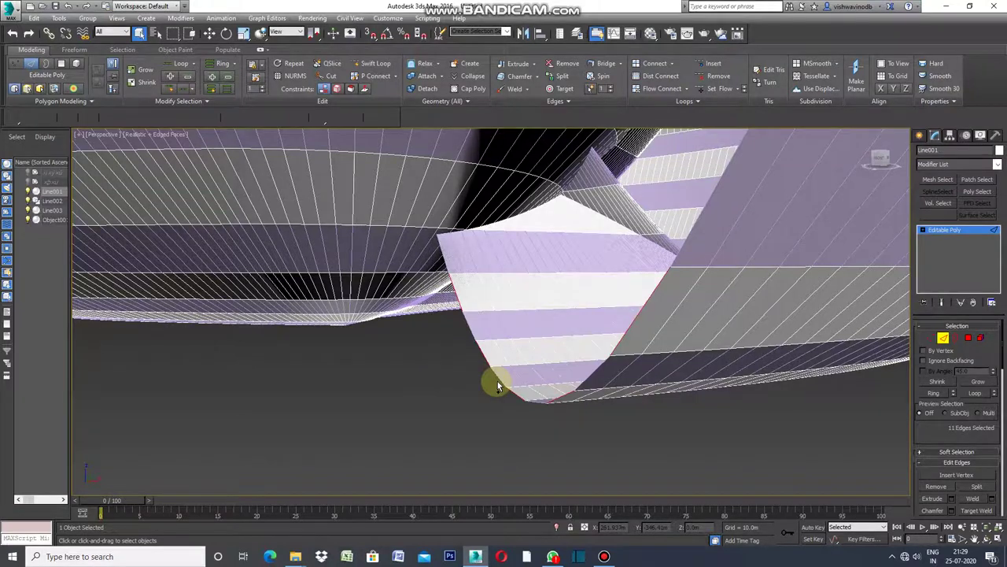
scroll(488, 383, "down", 2)
scroll(492, 384, "down", 2)
scroll(496, 384, "down", 5)
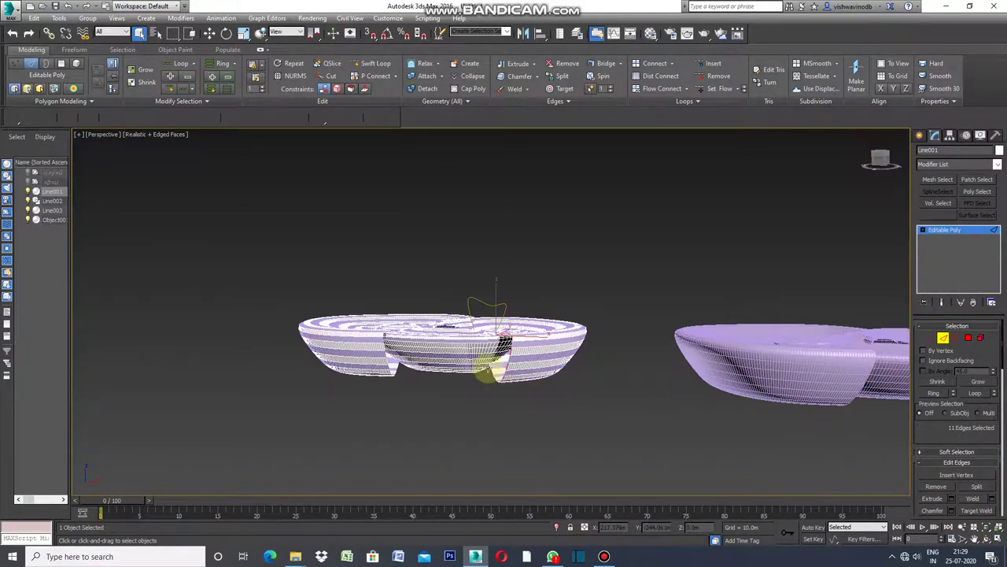
scroll(489, 374, "up", 6)
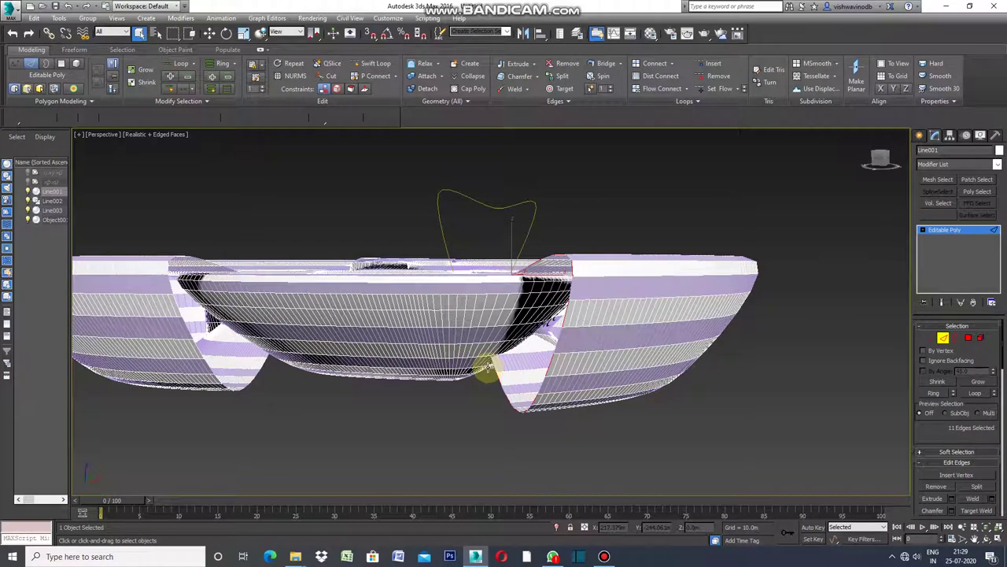
Ring-select the edges and connect them with 2 segments
left_click(935, 394)
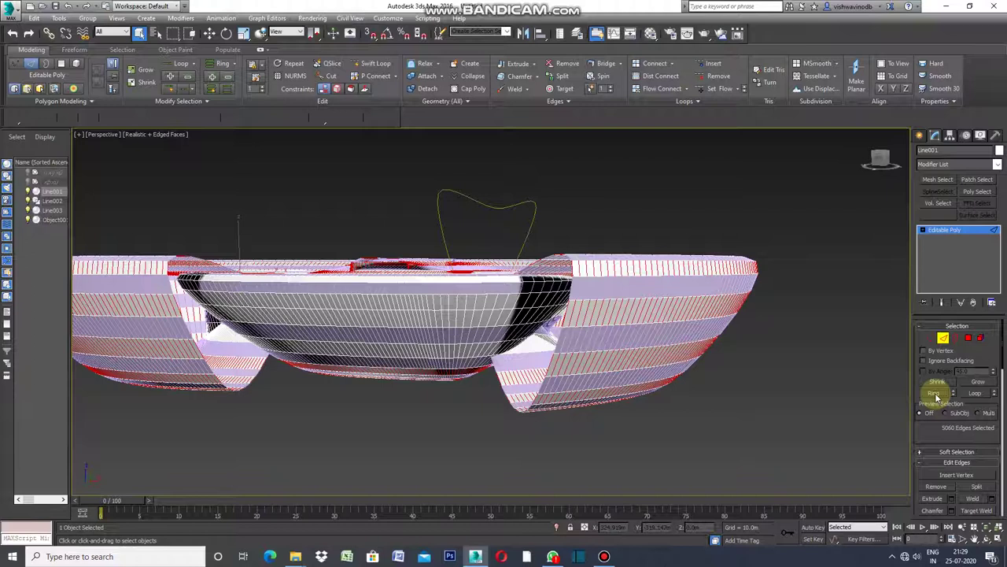
scroll(1002, 335, "down", 3)
scroll(1002, 335, "down", 2)
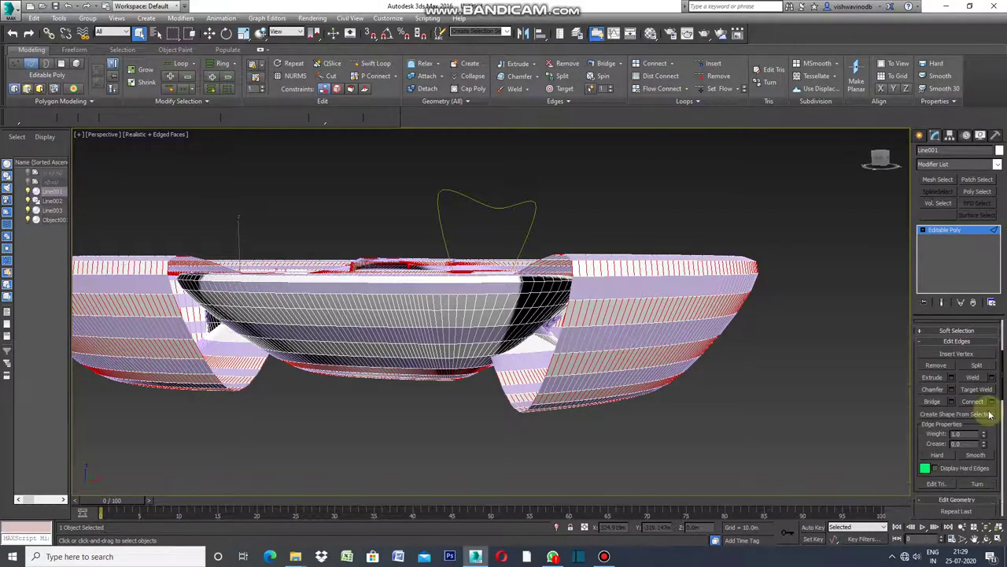
left_click(992, 402)
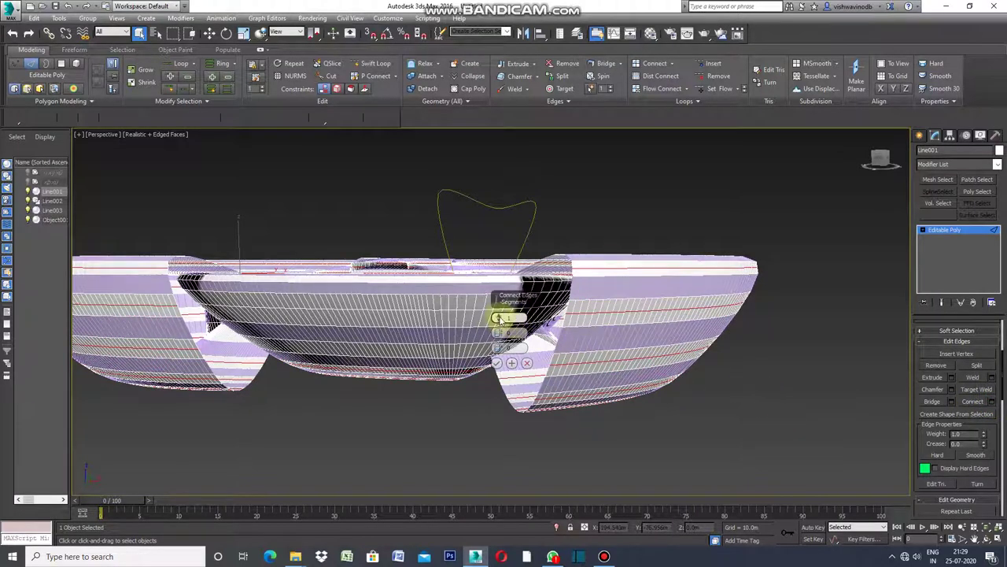
left_click_drag(501, 320, 501, 317)
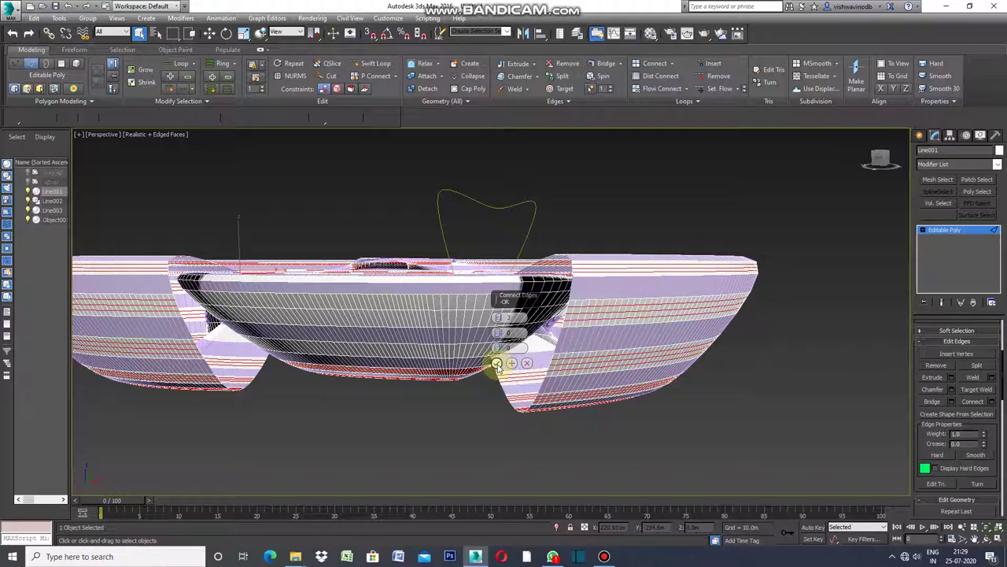
left_click(496, 365)
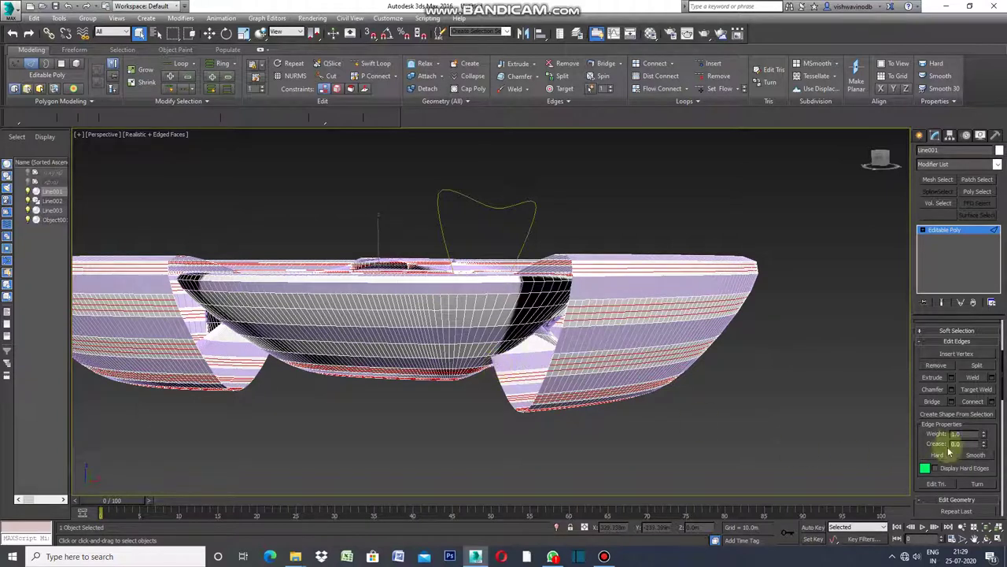
Chamfer the new edge loops by 0.3m
left_click(951, 390)
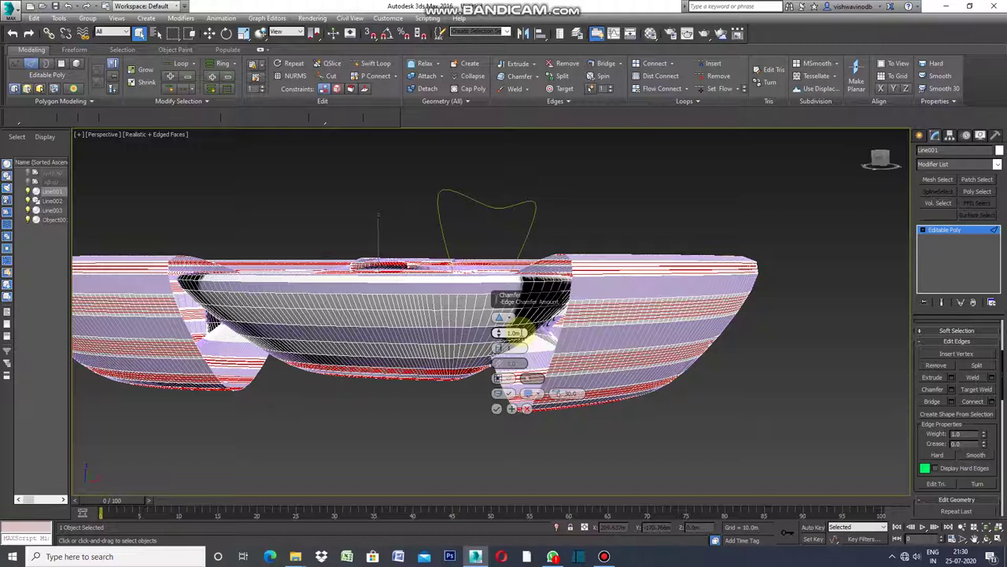
type("1.1")
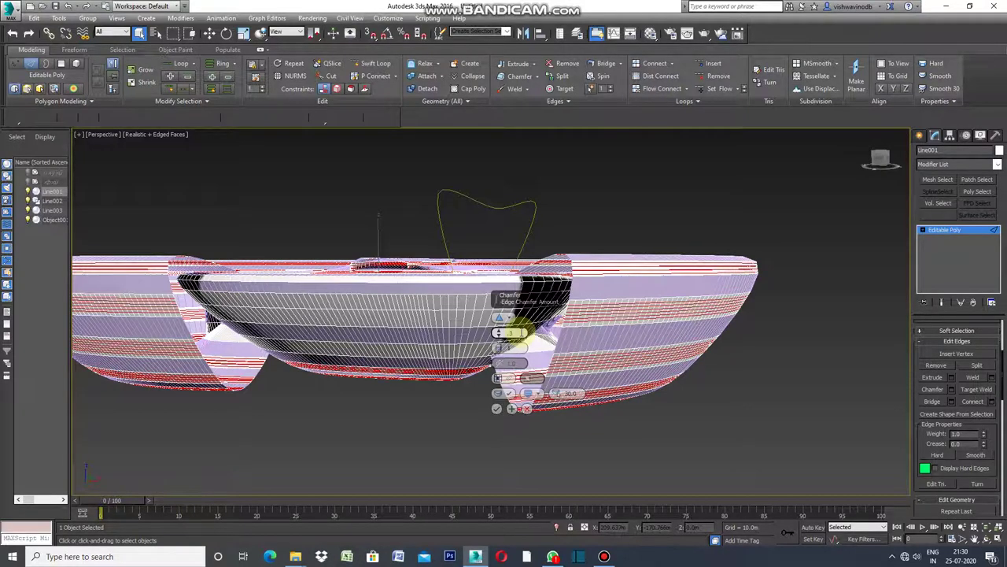
key("Return")
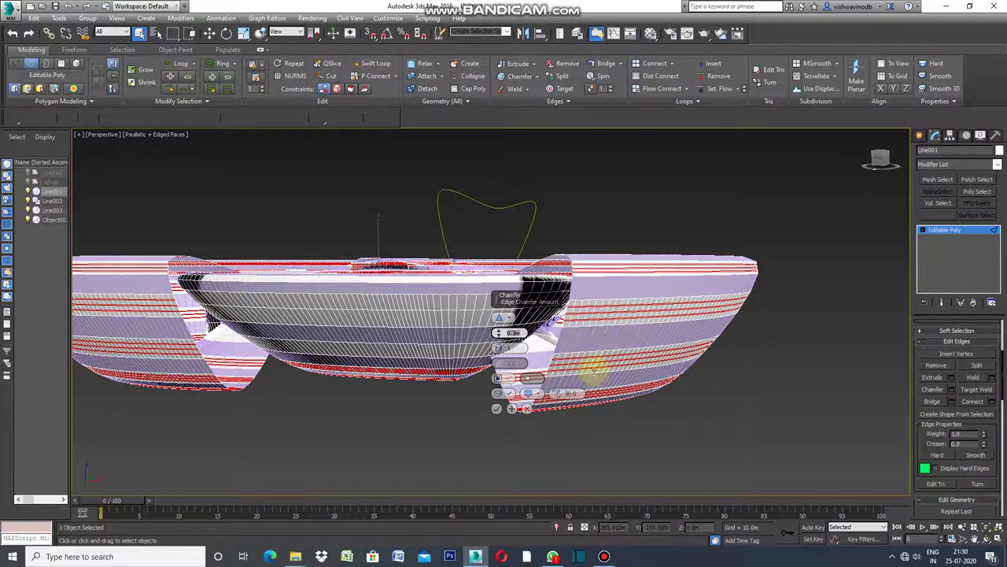
left_click(495, 409)
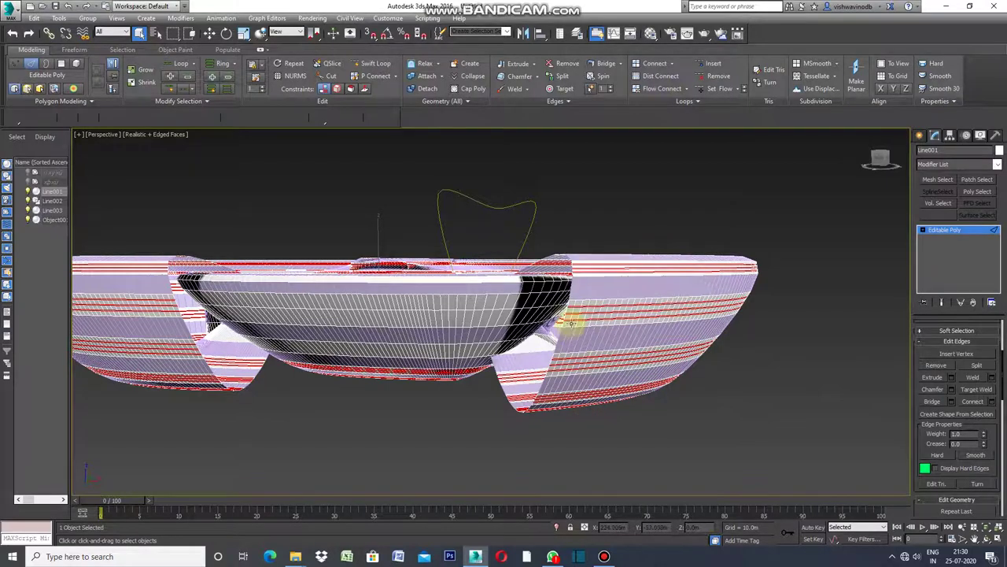
scroll(559, 314, "up", 1)
scroll(562, 314, "up", 1)
scroll(564, 315, "up", 1)
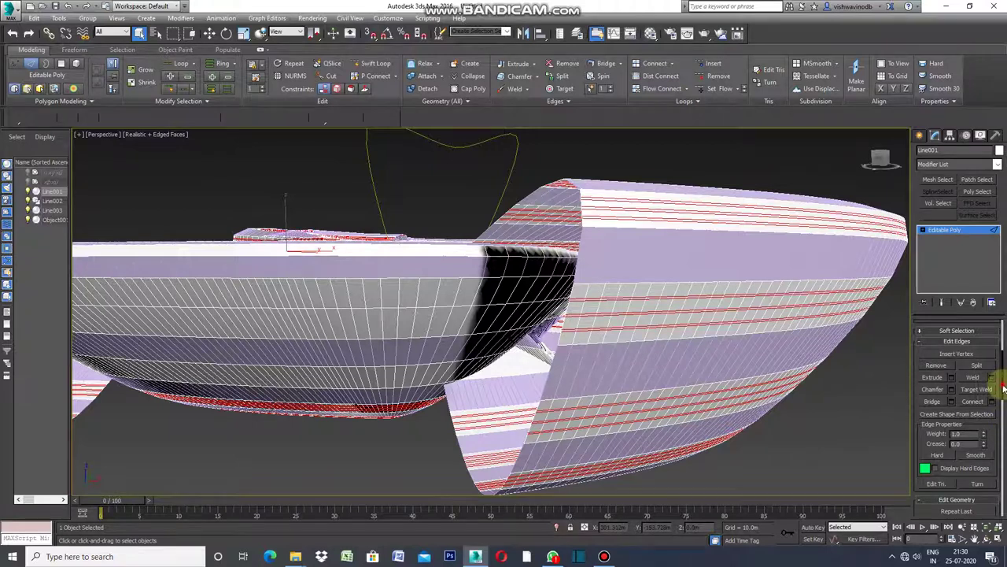
scroll(997, 346, "up", 3)
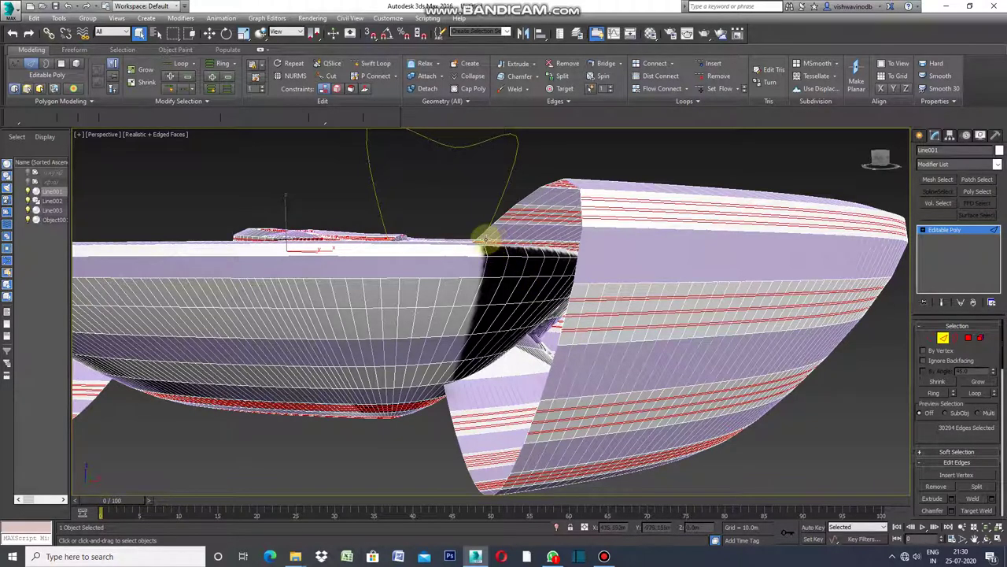
scroll(459, 412, "down", 2)
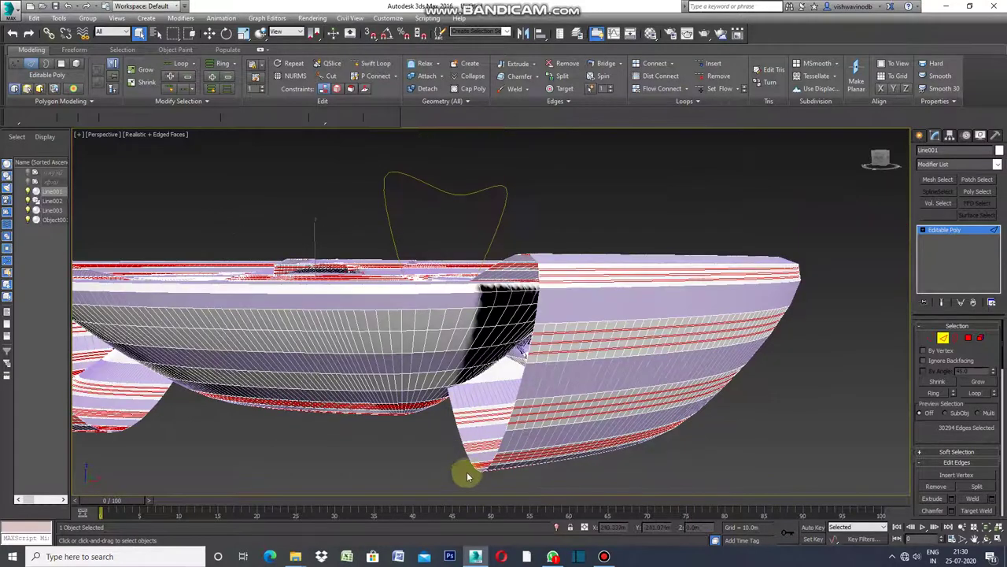
scroll(468, 472, "down", 3)
scroll(477, 466, "up", 2)
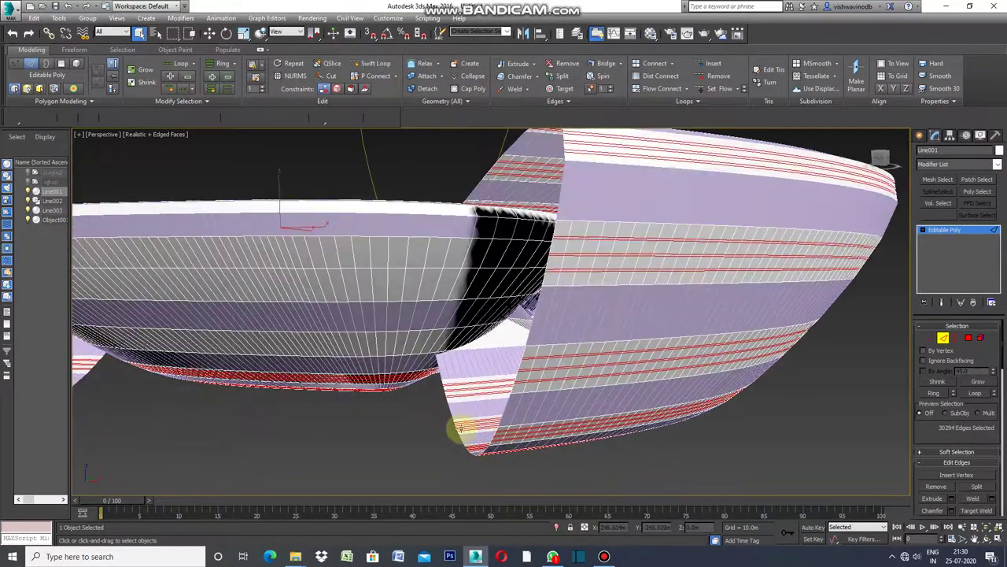
scroll(456, 421, "up", 1)
scroll(445, 405, "up", 2)
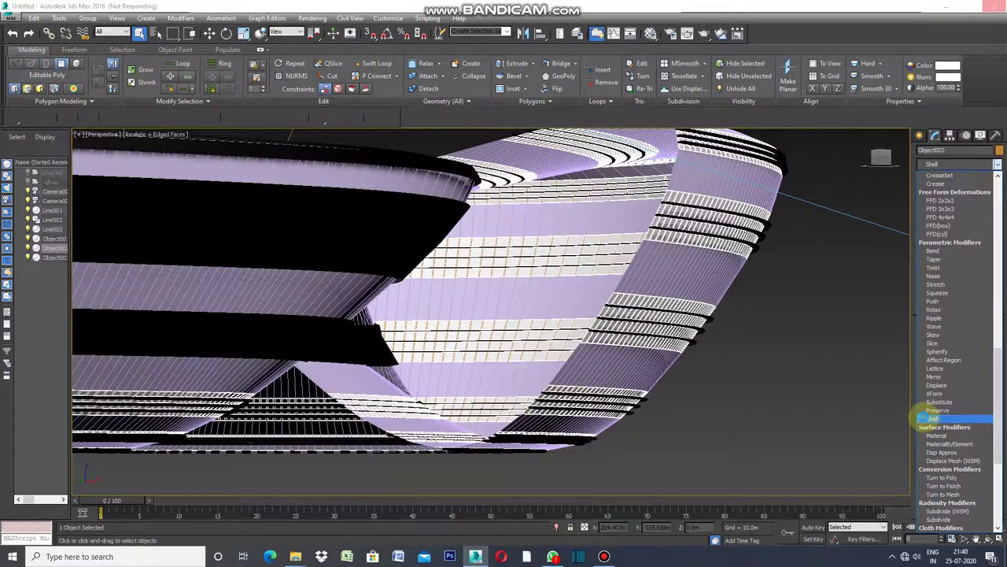
Add a Shell modifier to Object002 with a 0.2m outer amount and enable see-through display
left_click(932, 417)
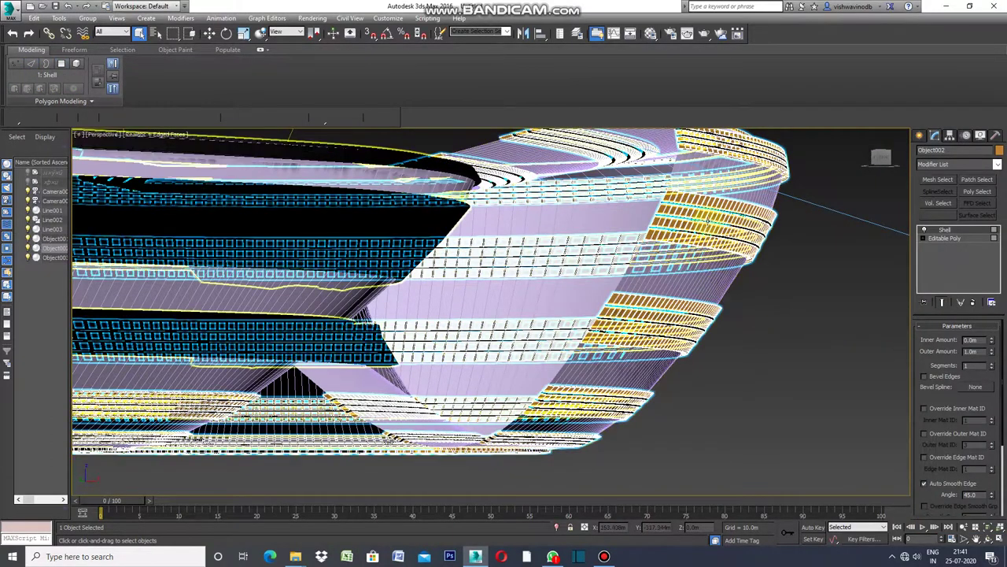
scroll(712, 236, "up", 3)
scroll(709, 219, "up", 2)
scroll(710, 221, "up", 2)
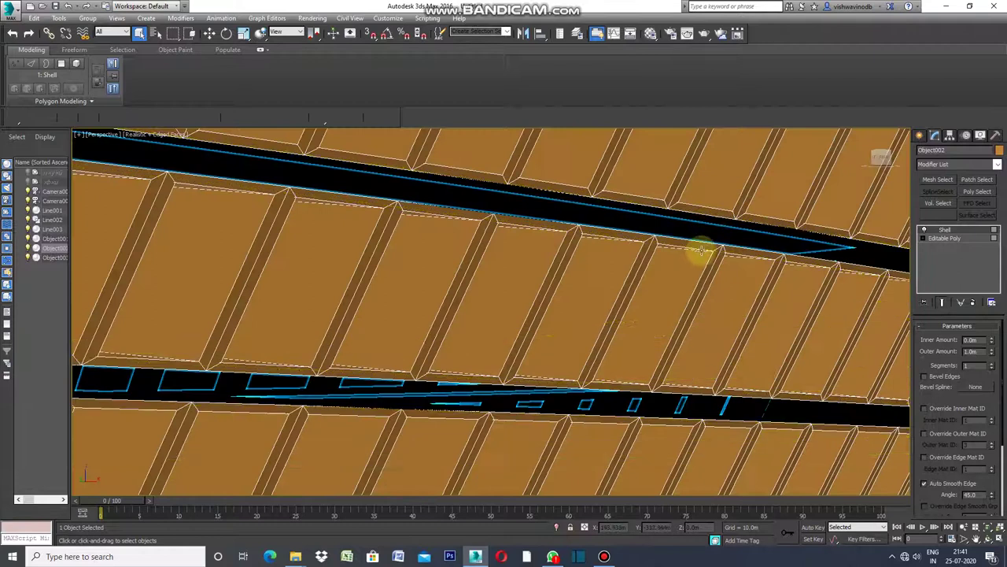
scroll(700, 252, "down", 3)
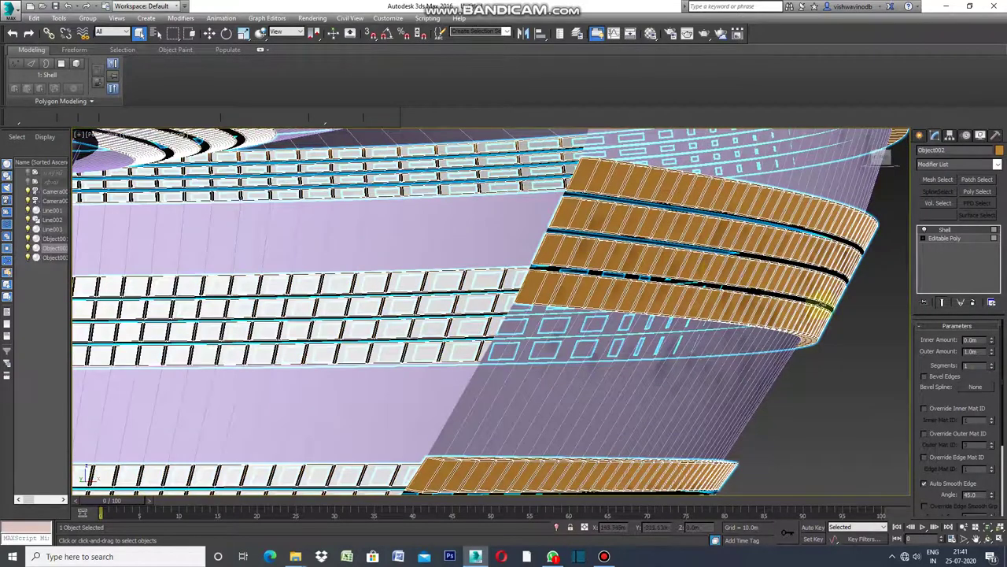
double_click(975, 352)
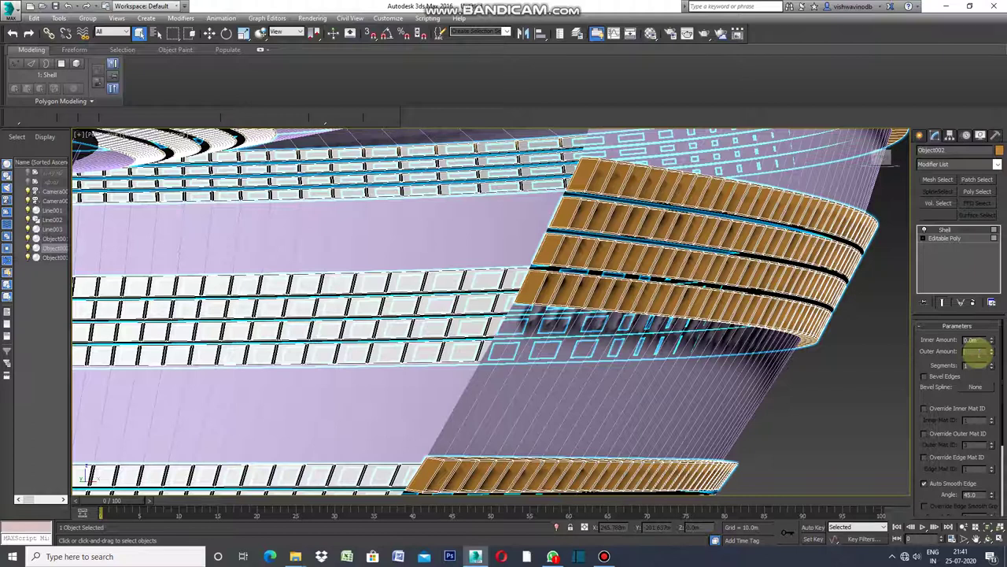
type(".3")
key("Return")
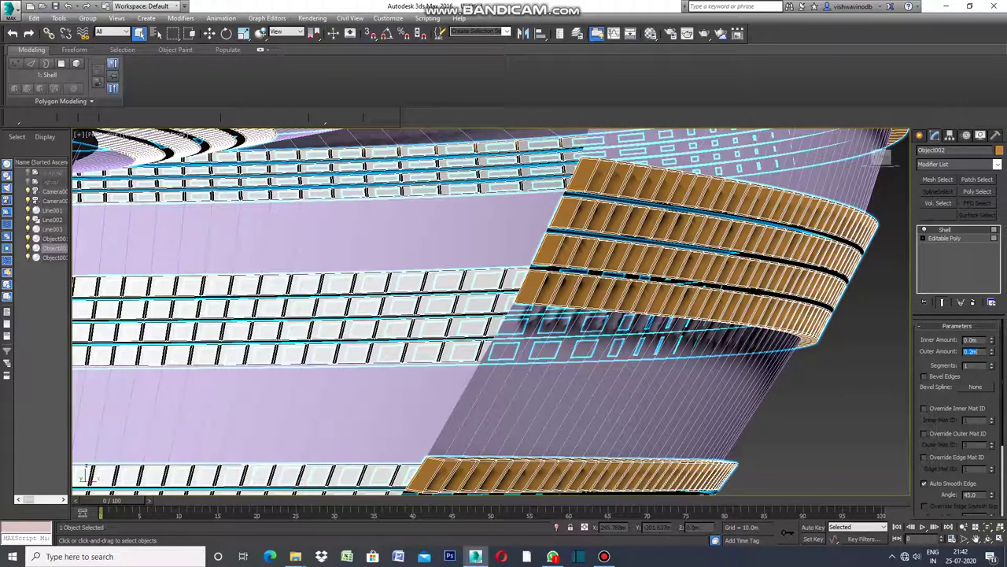
key("alt+x")
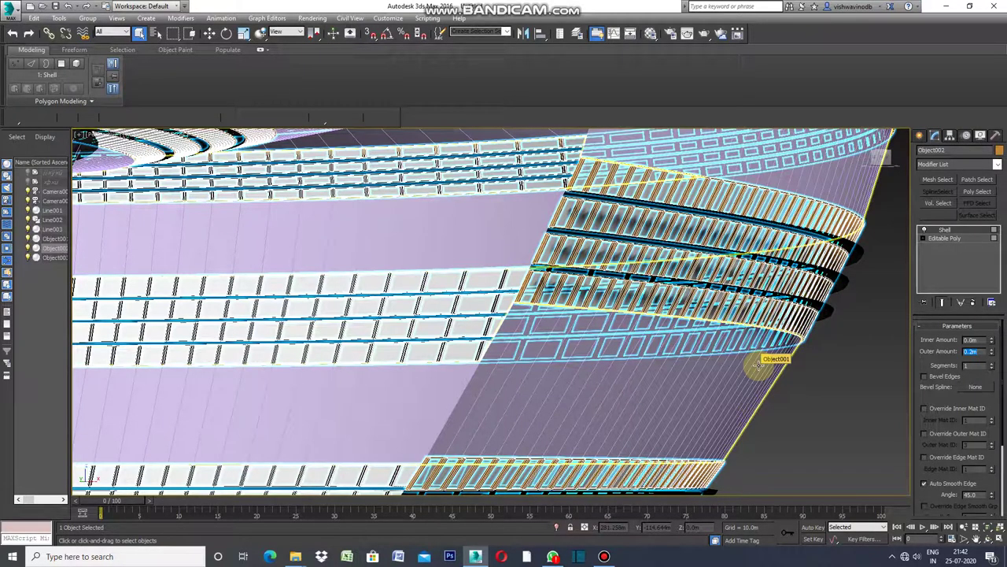
Deselect everything and zoom in and out to inspect the shelled frame stripes
left_click(860, 410)
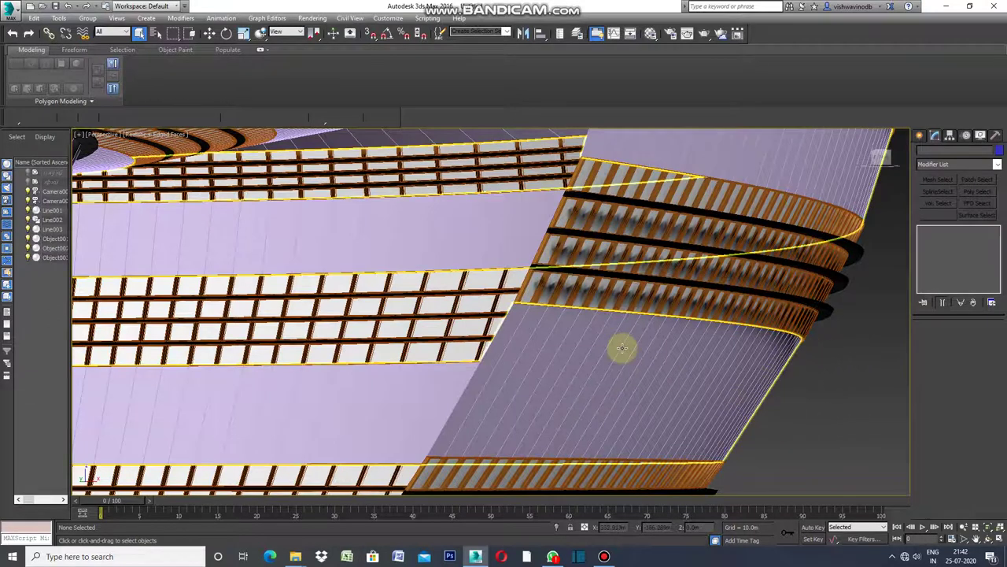
scroll(646, 356, "down", 5)
scroll(710, 387, "down", 2)
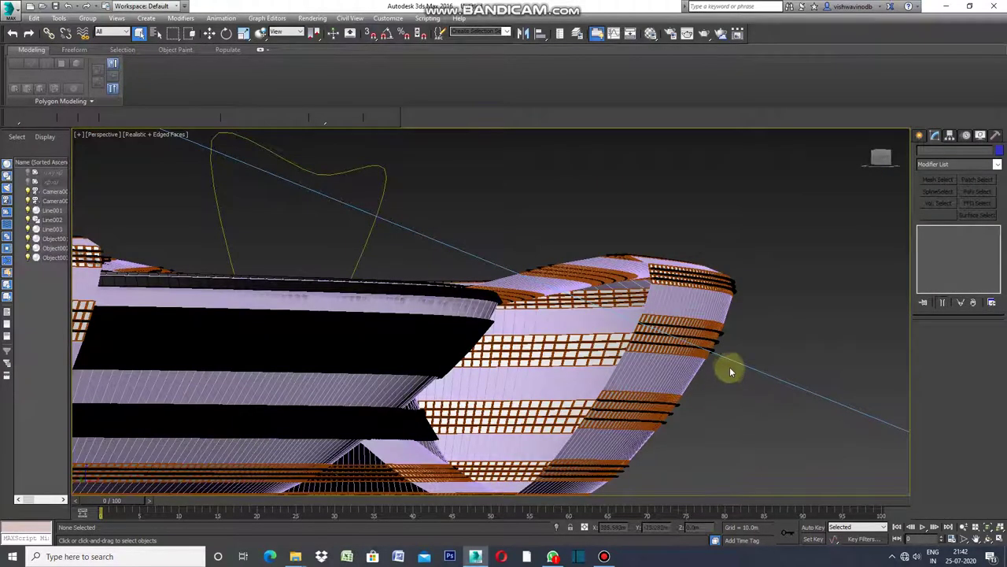
scroll(729, 368, "up", 3)
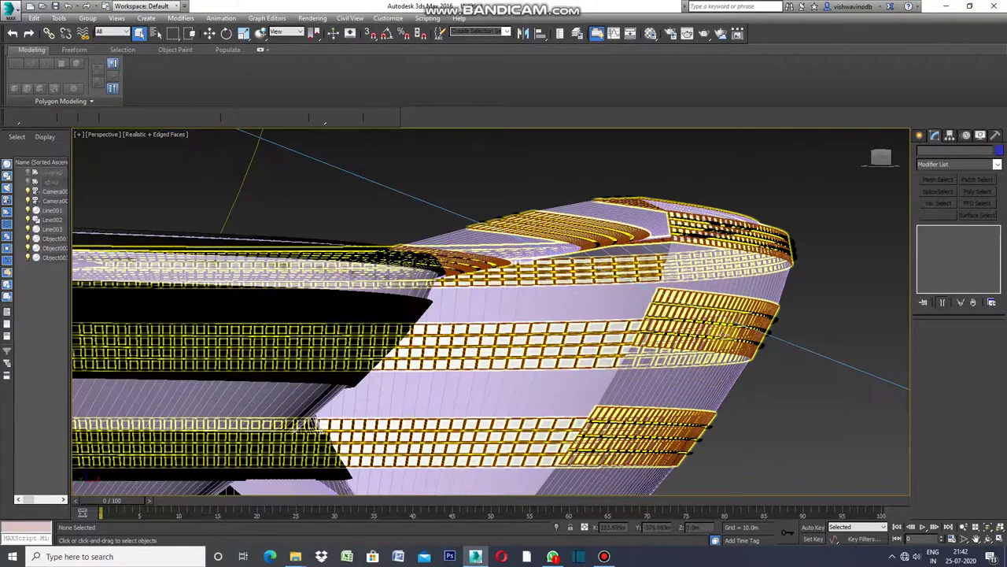
scroll(723, 334, "up", 2)
scroll(728, 332, "up", 2)
scroll(677, 354, "up", 2)
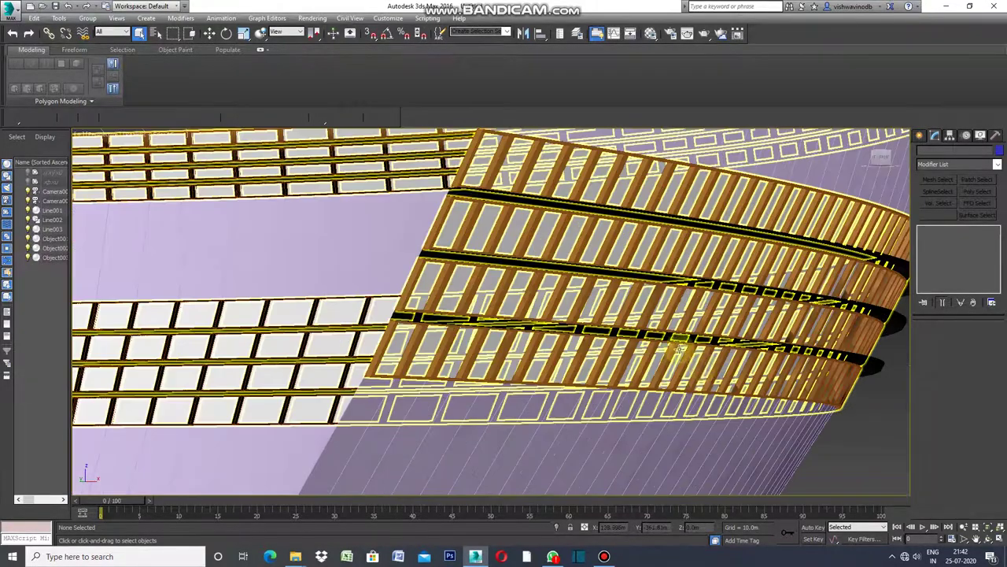
scroll(712, 367, "down", 2)
scroll(629, 362, "down", 4)
scroll(614, 358, "down", 2)
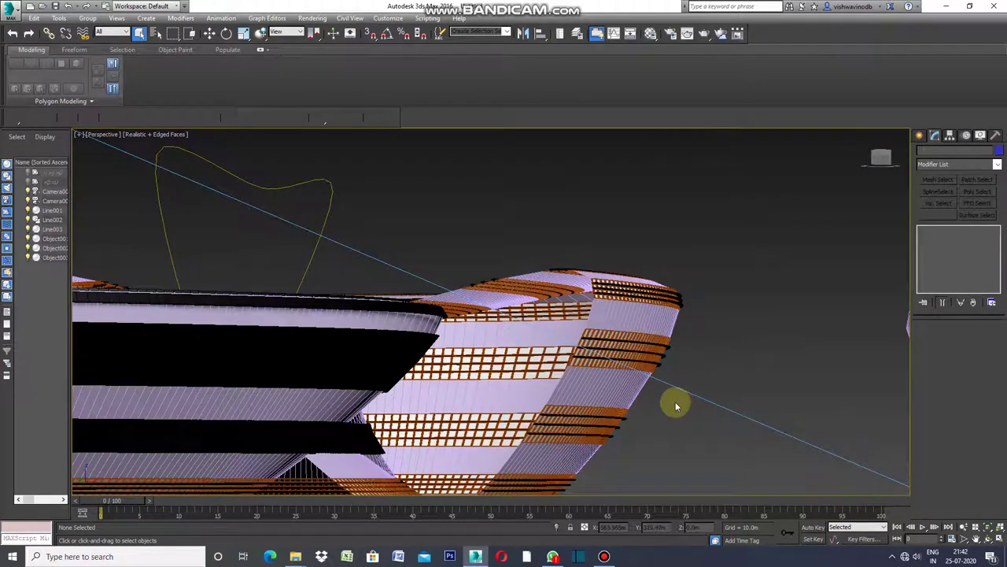
scroll(668, 401, "up", 2)
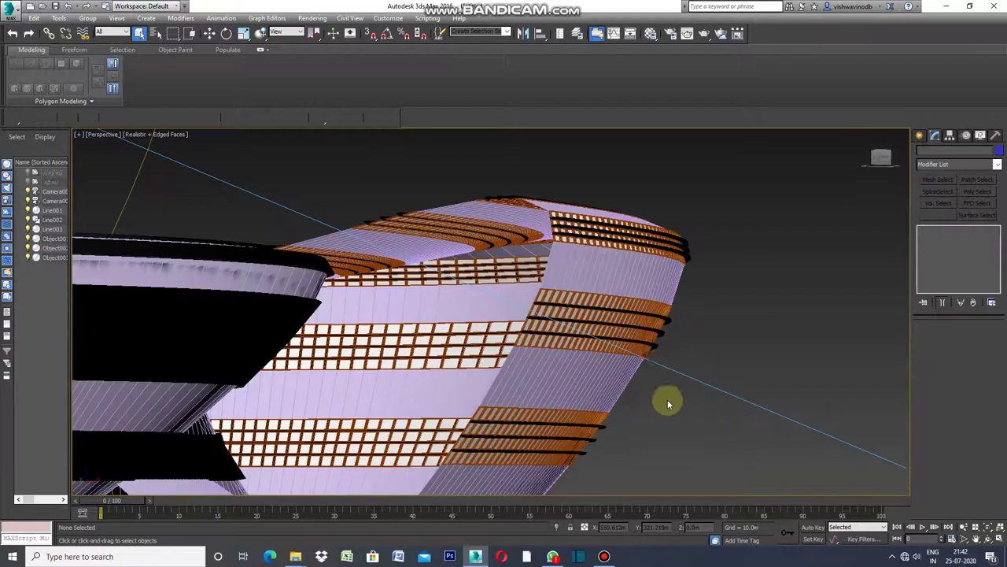
scroll(661, 359, "up", 2)
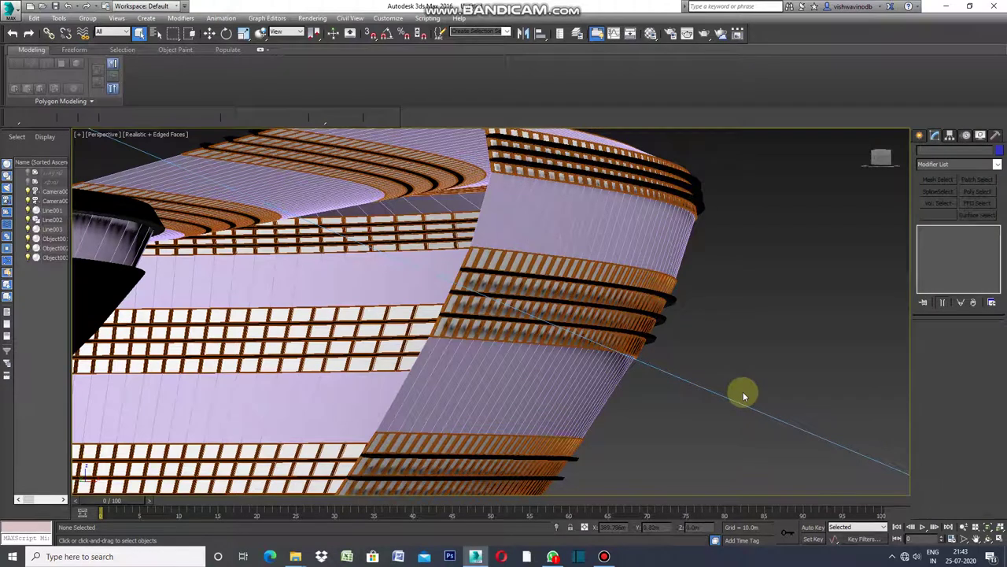
Orbit to a lower side view, then select the main facade surface Line001
middle_click_drag(723, 375, 706, 367, "alt")
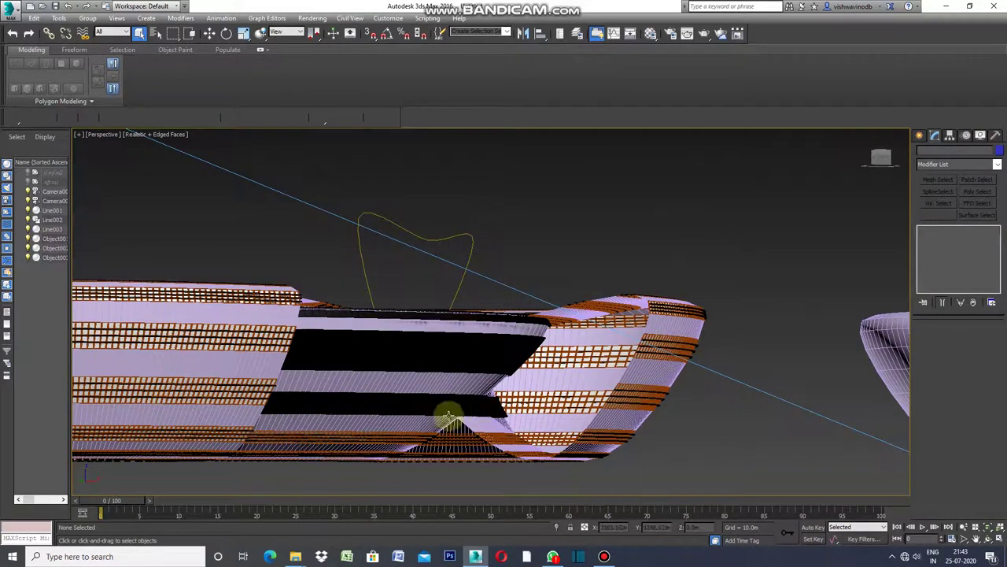
scroll(198, 352, "up", 2)
scroll(198, 352, "up", 5)
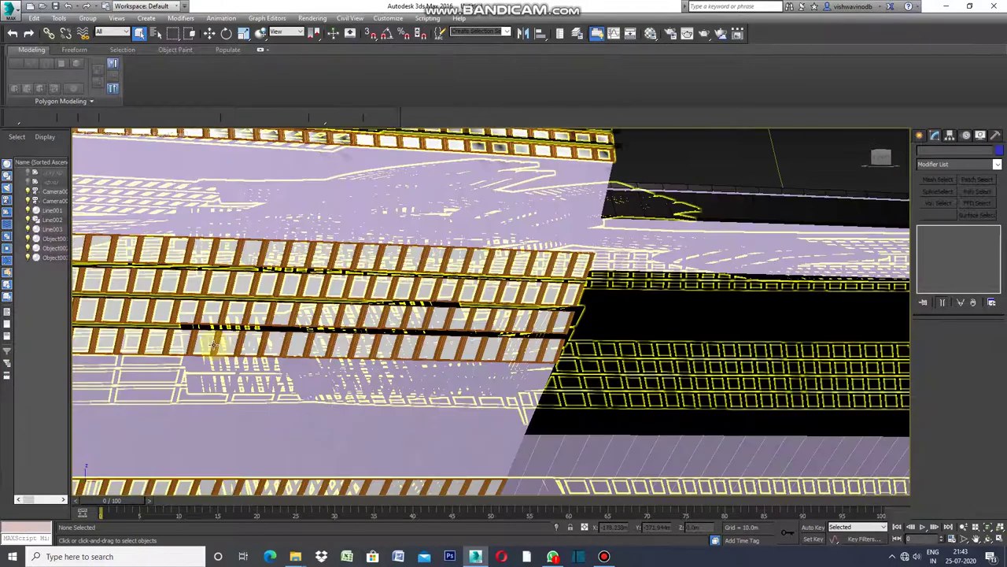
scroll(437, 358, "down", 2)
scroll(431, 356, "down", 8)
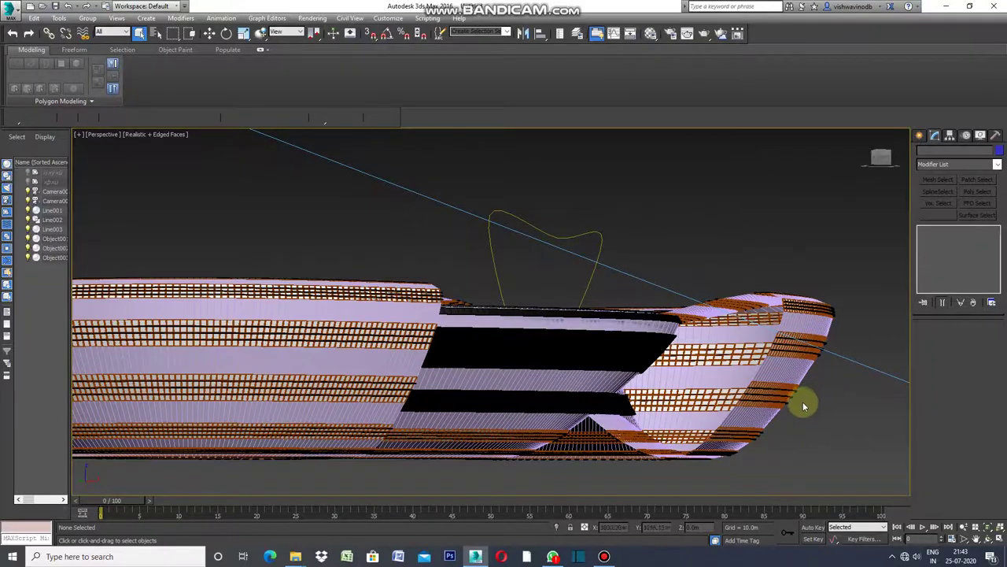
scroll(777, 396, "up", 3)
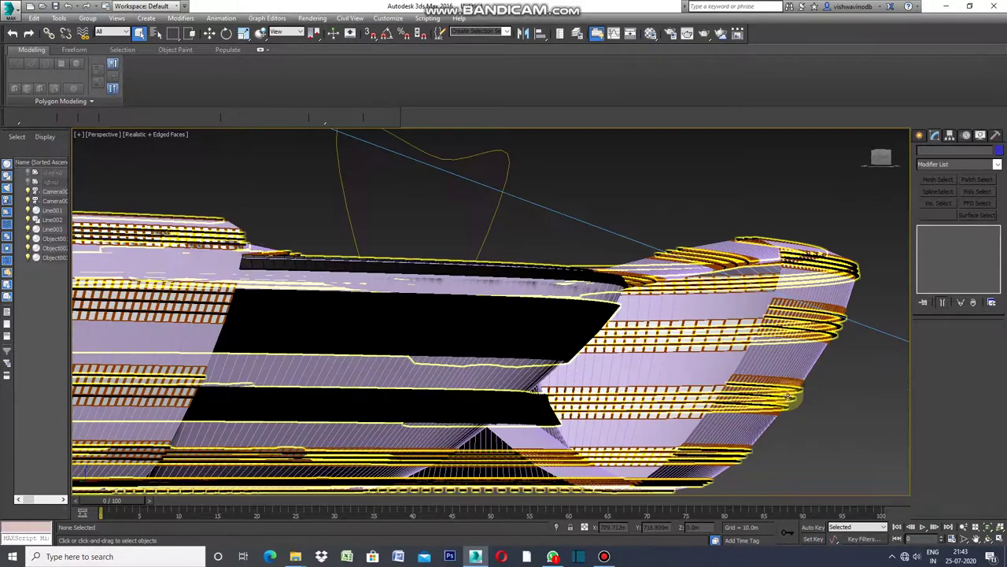
left_click(553, 325)
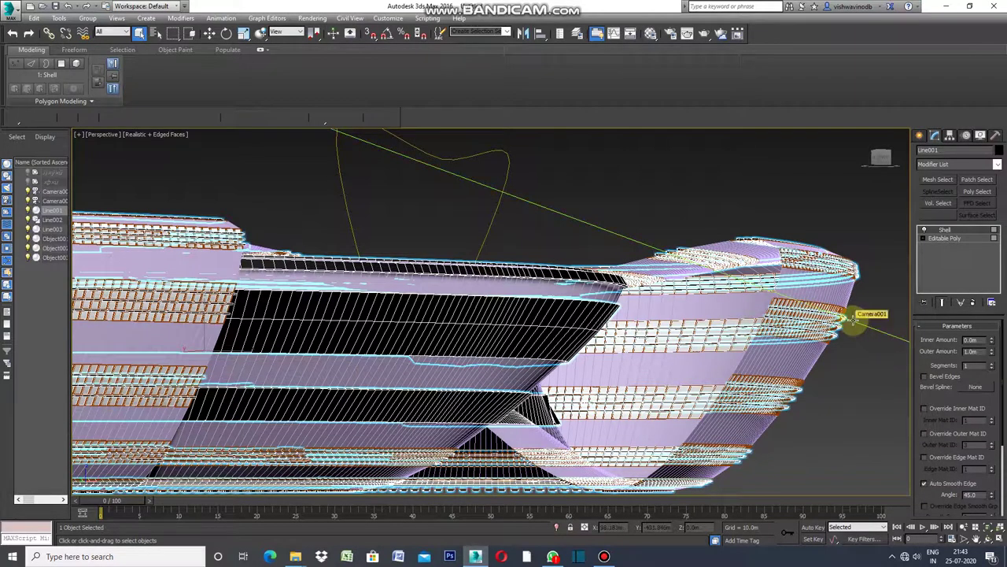
Add an Edit Poly modifier above Line001's Shell and enter Edge sub-object mode
key("shift+z")
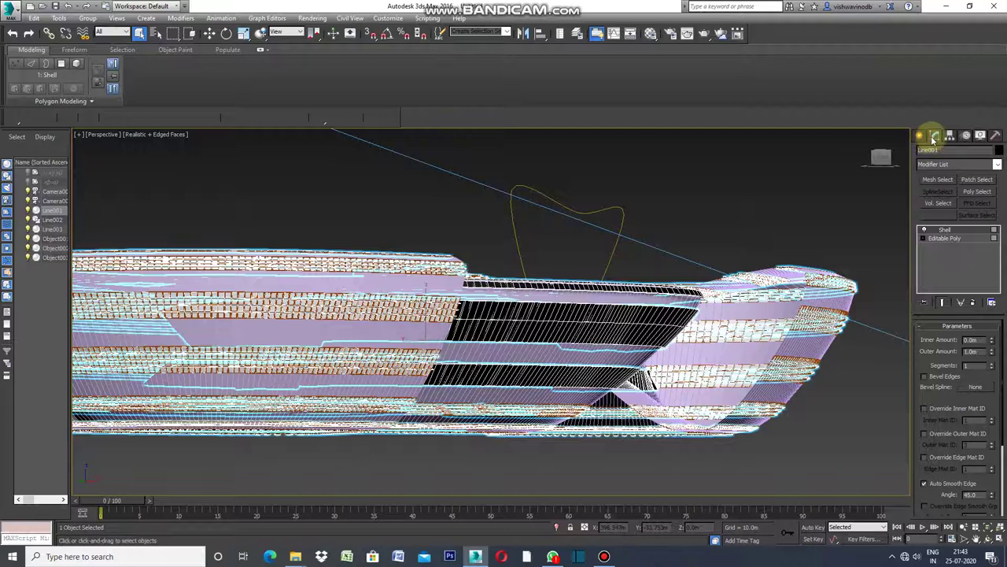
left_click(997, 165)
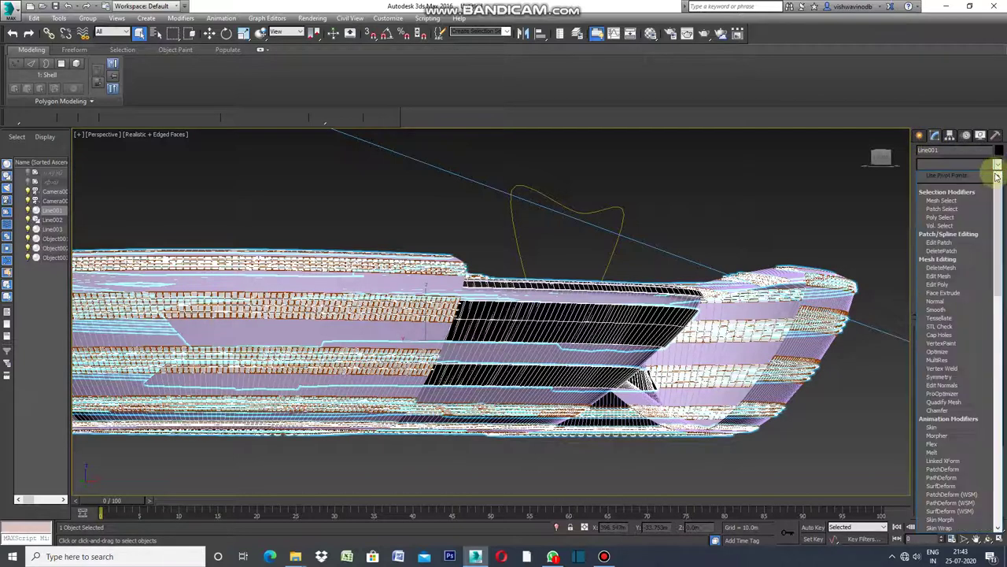
left_click(946, 285)
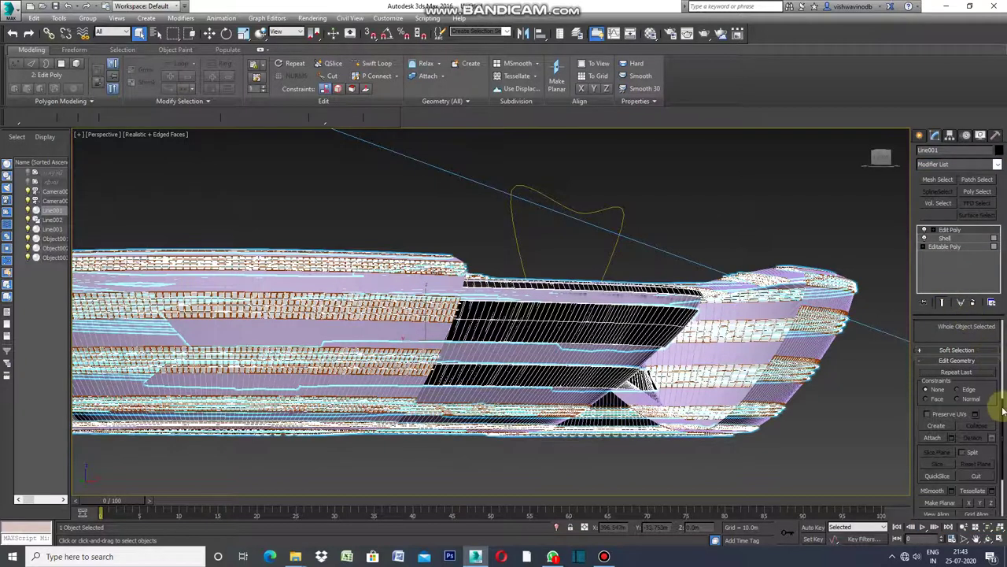
left_click_drag(1003, 409, 996, 322)
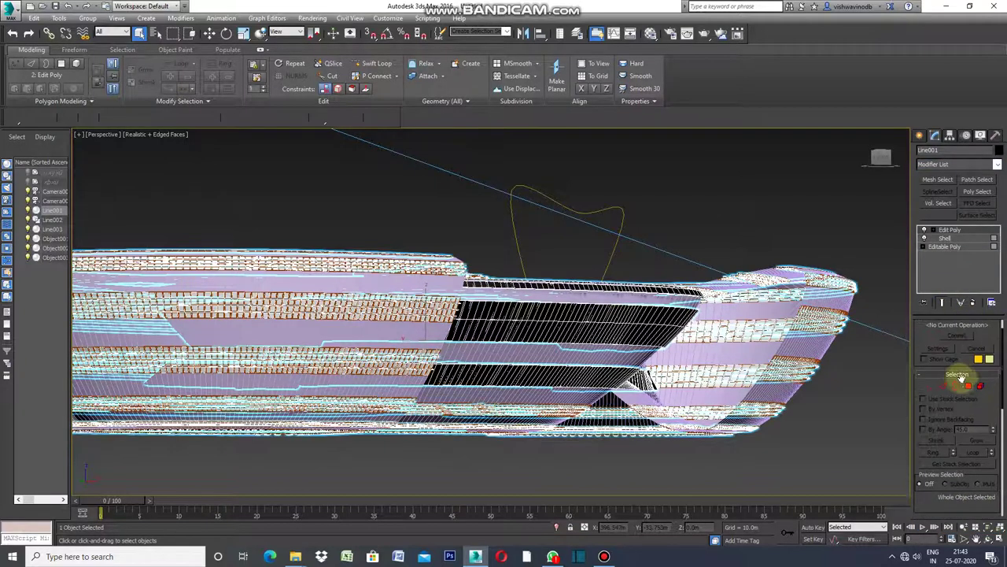
left_click(947, 388)
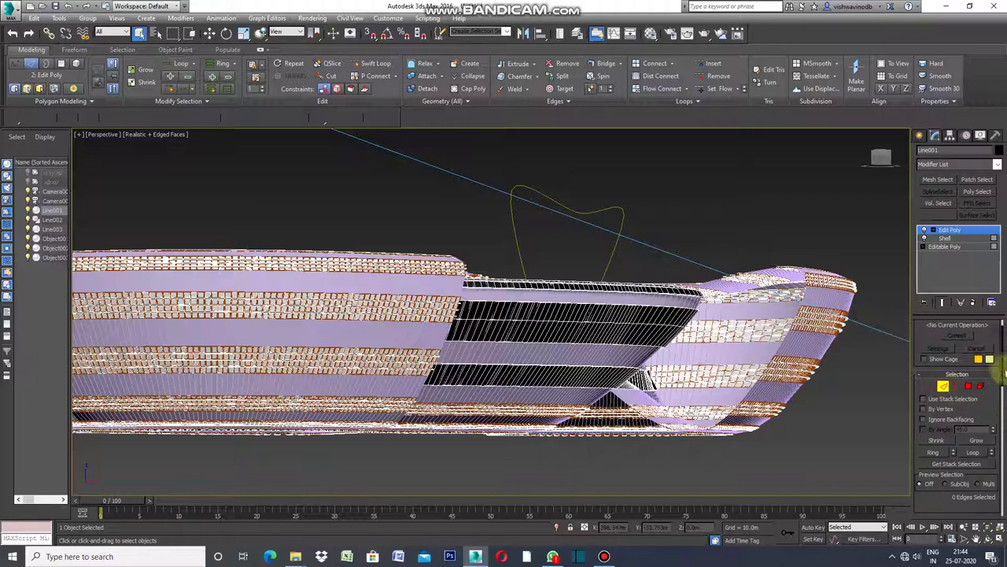
Cancel the Connect Edges settings without connecting anything, then switch Edit Poly to Polygon level
scroll(1003, 377, "down", 1)
left_click_drag(1004, 378, 1004, 400)
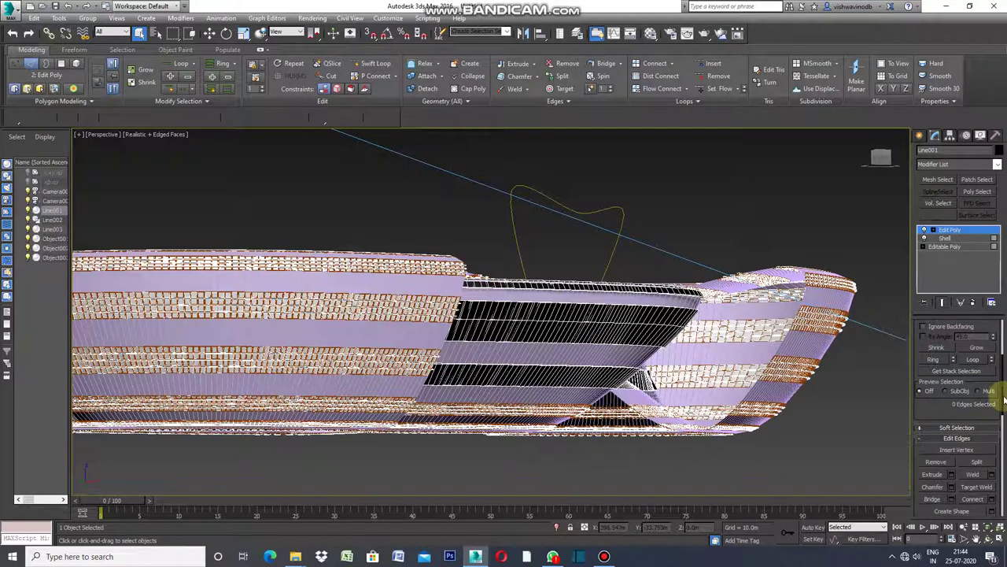
left_click_drag(1003, 400, 1004, 425)
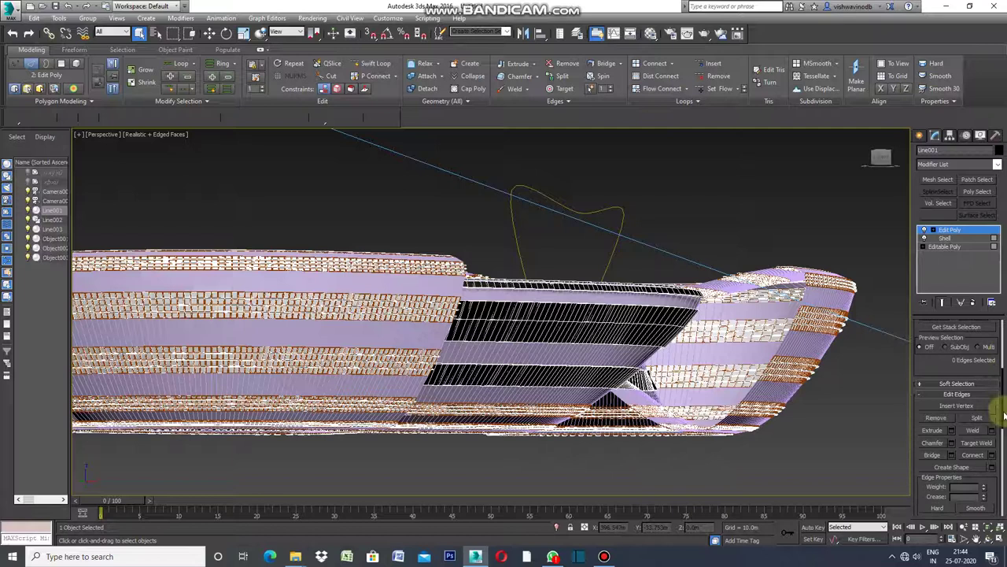
left_click(993, 457)
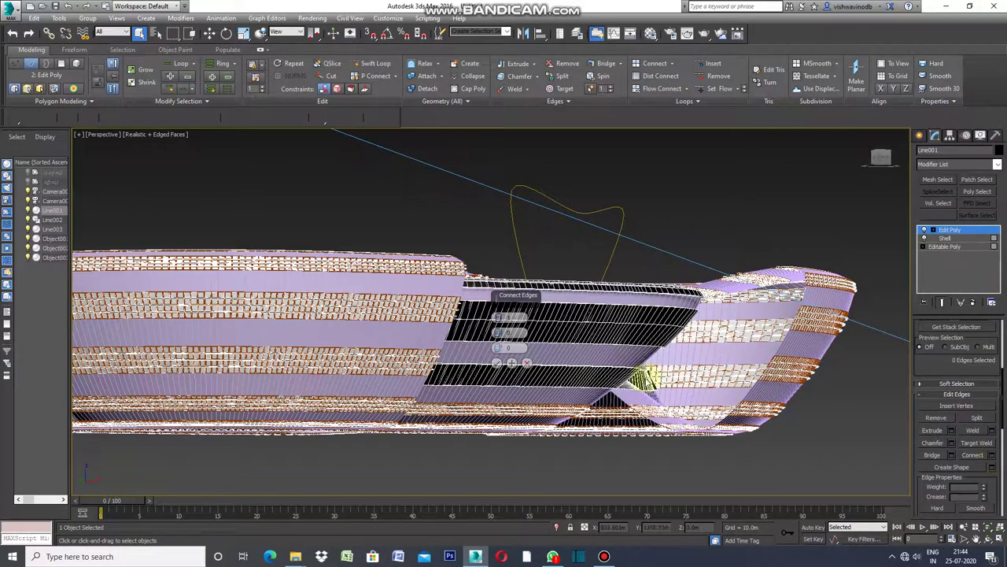
scroll(553, 336, "up", 2)
scroll(551, 337, "up", 2)
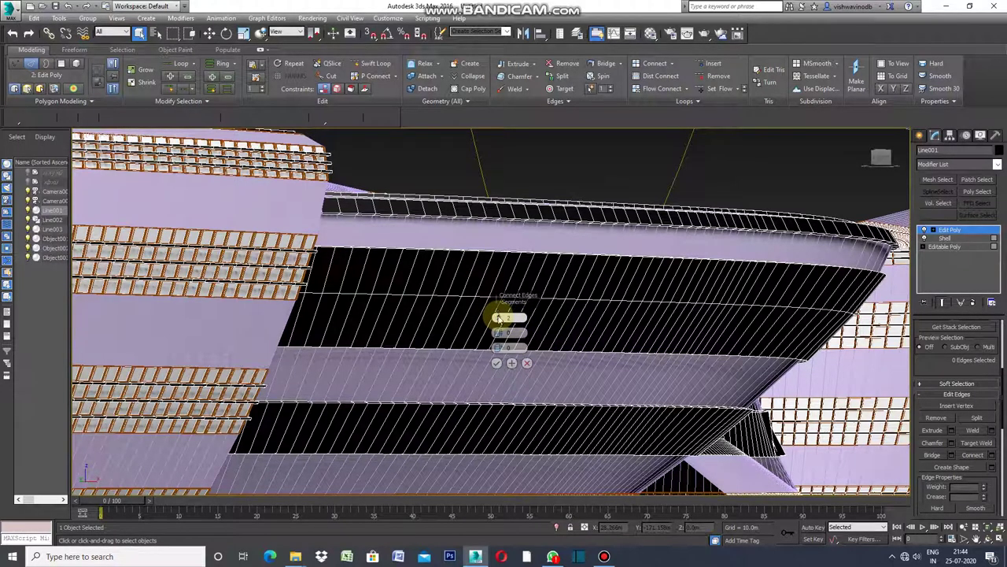
left_click(527, 363)
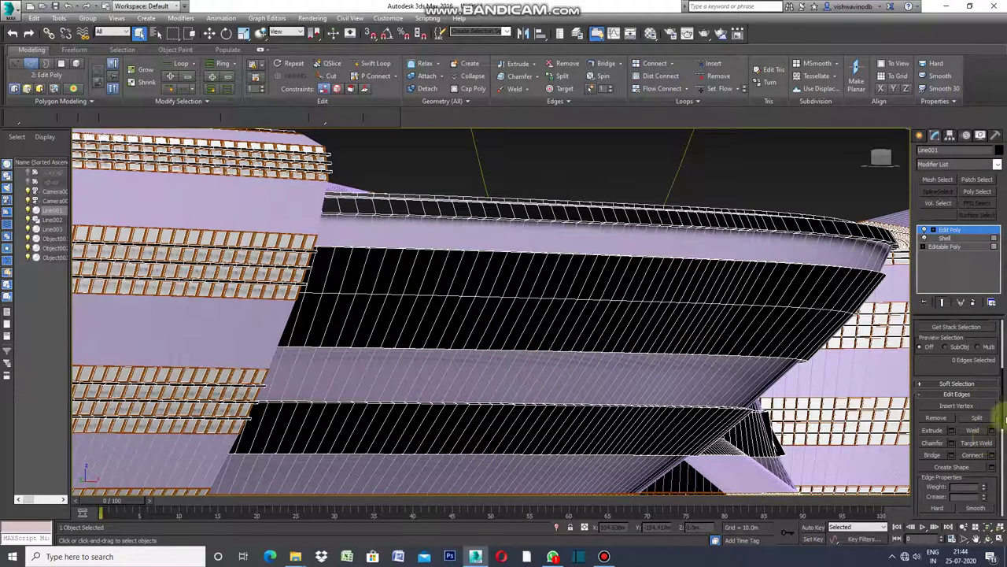
left_click_drag(1003, 398, 996, 333)
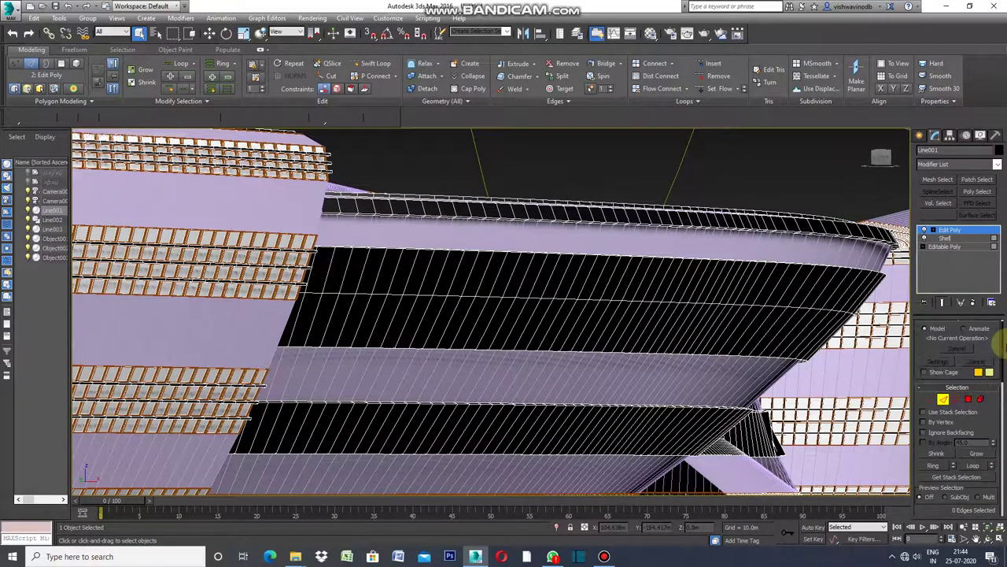
left_click(968, 399)
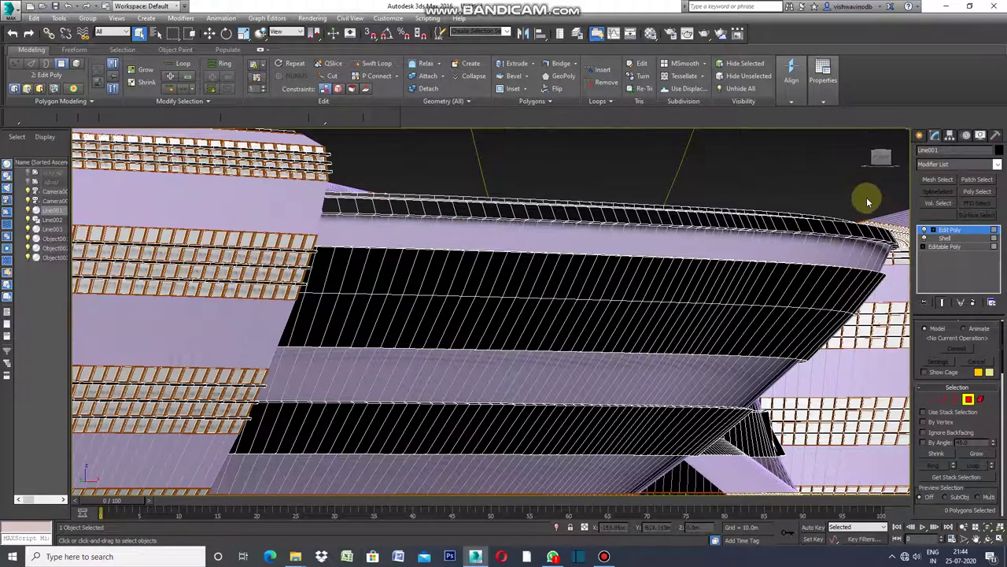
Reselect Line001 and return its Edit Poly to Edge level with the Edit Edges rollout in view
left_click(919, 136)
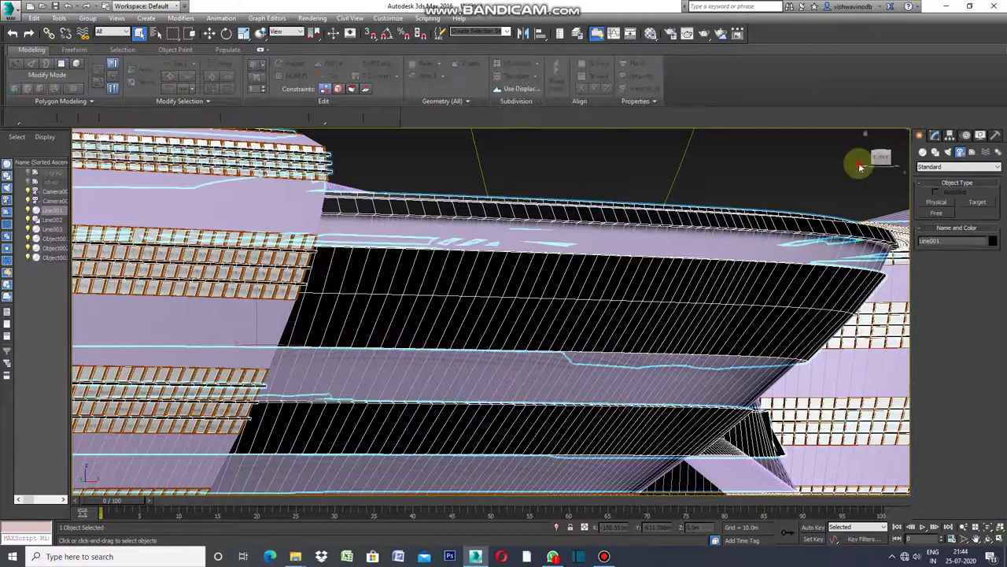
left_click(860, 167)
left_click(623, 305)
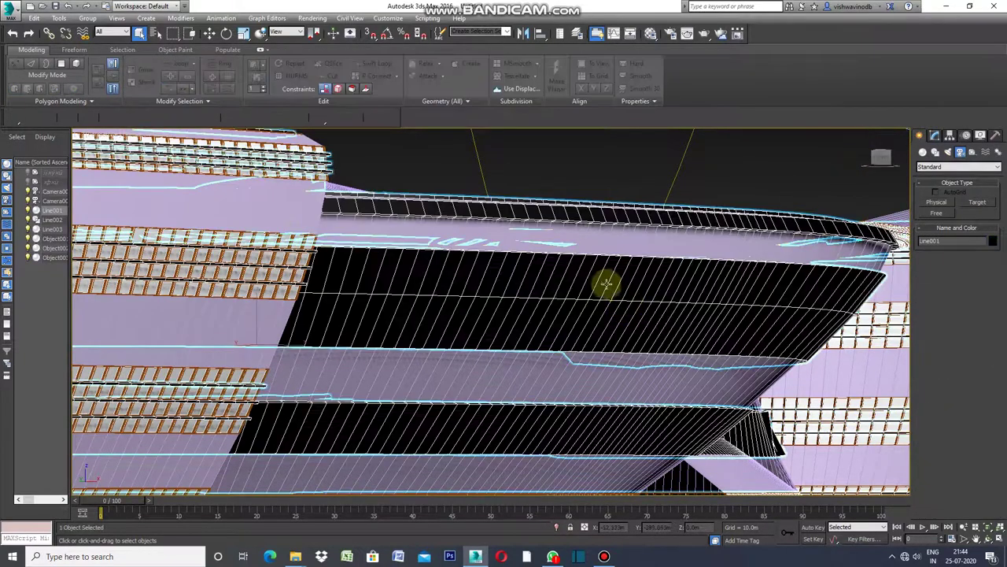
left_click(934, 136)
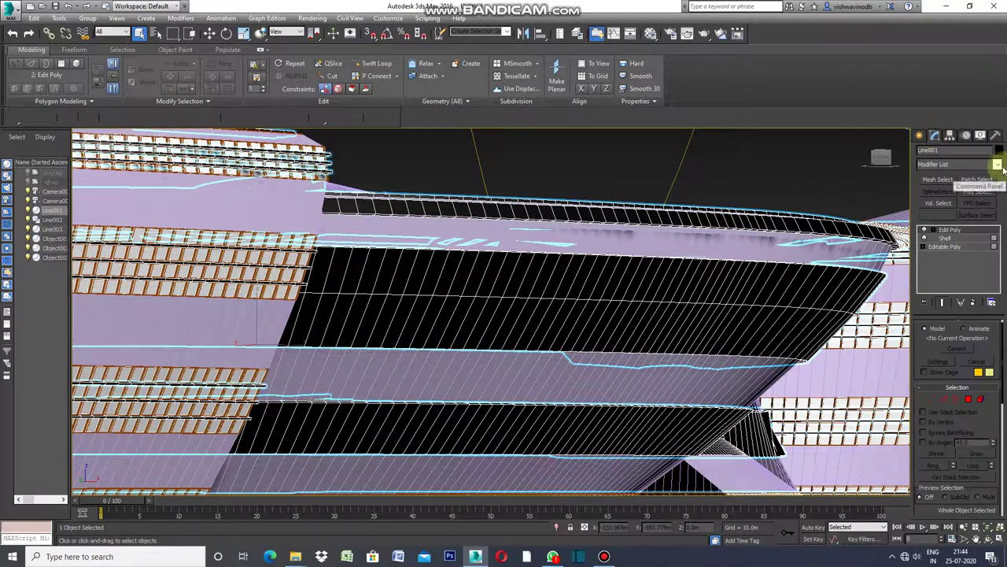
left_click(943, 400)
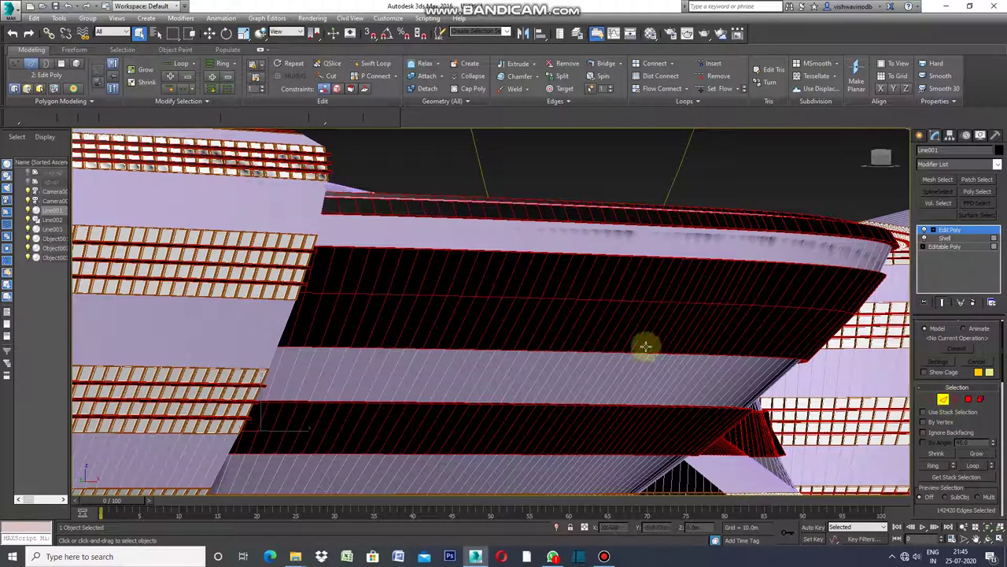
mouse_move(1003, 358)
left_click_drag(1004, 358, 995, 421)
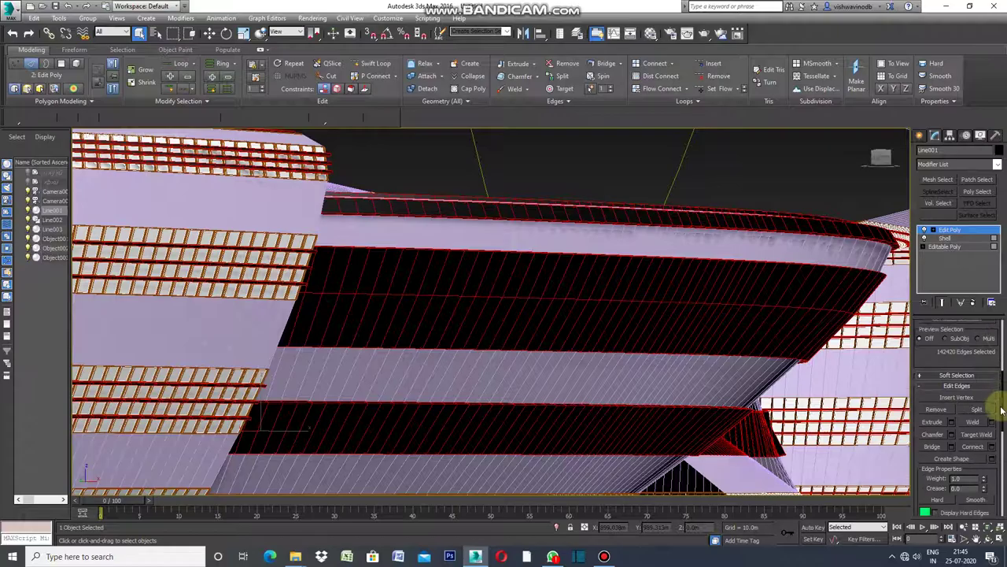